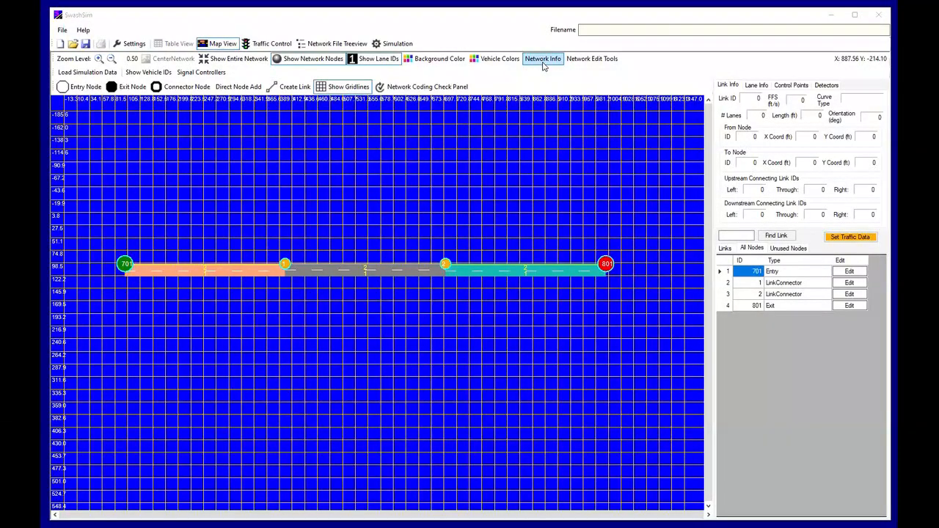
# Step: Examine the network's lists of links, all nodes and unused nodes
pyautogui.click(725, 248)
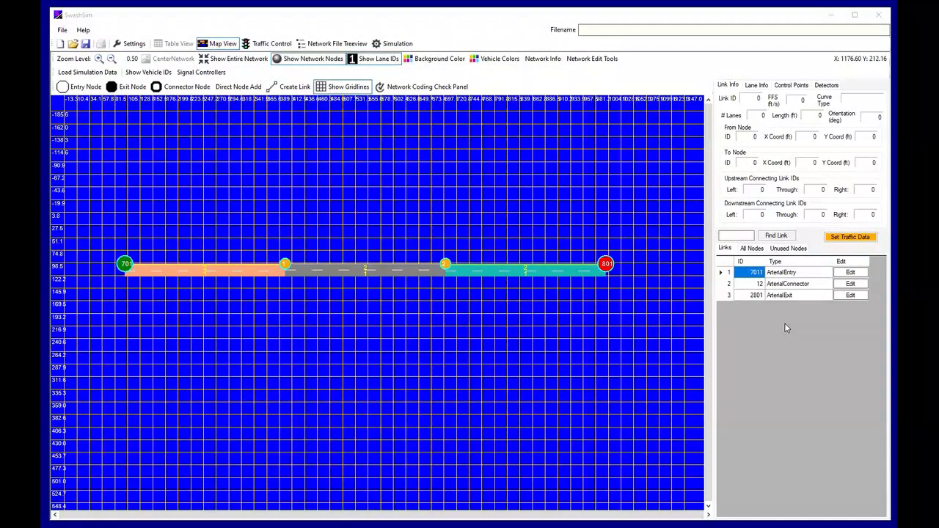
pyautogui.click(757, 251)
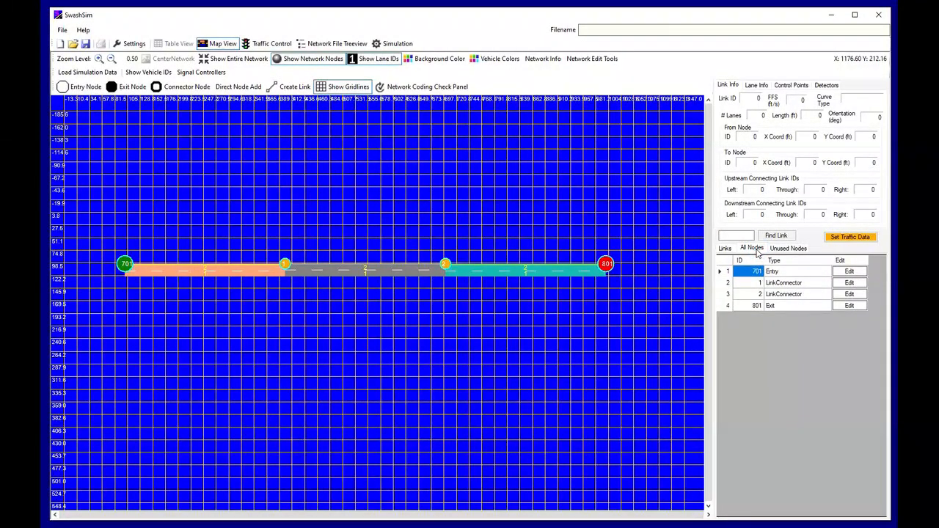
pyautogui.click(788, 248)
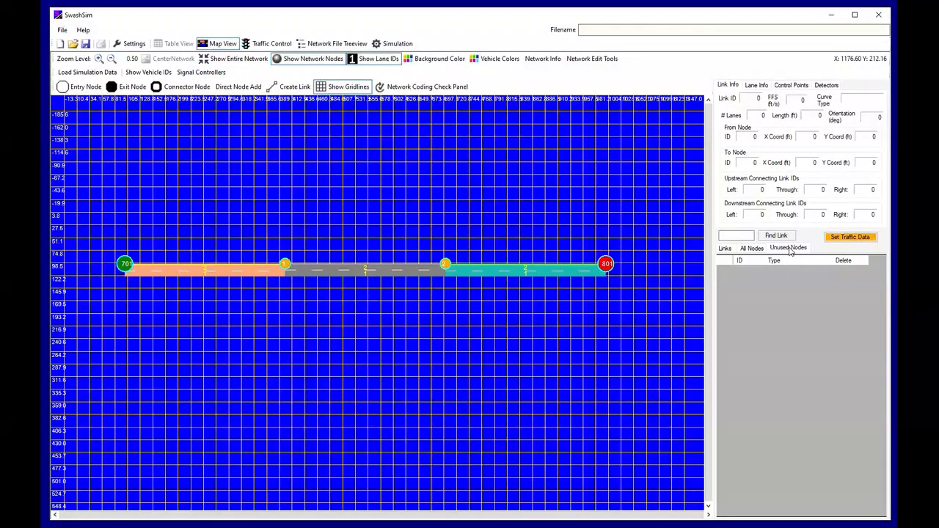
pyautogui.click(730, 251)
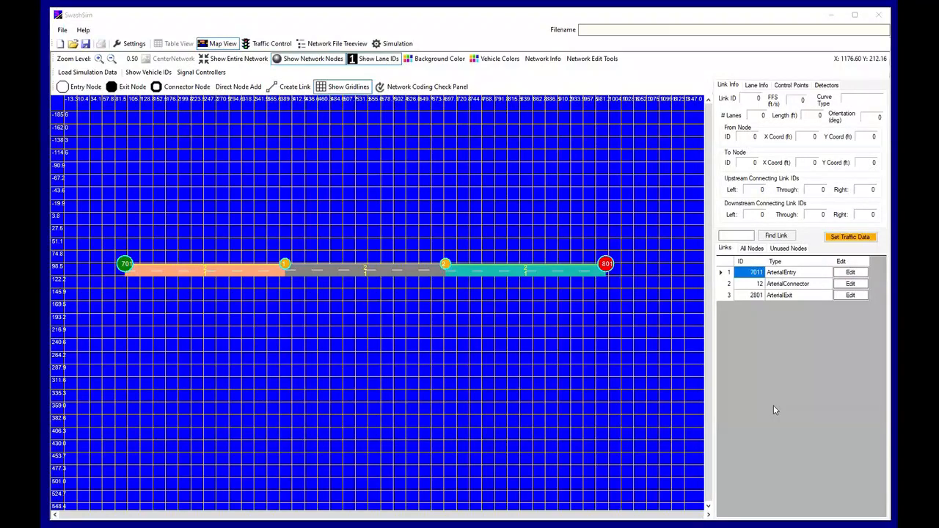
# Step: View the link data of arterial entry link 7011 from the link list and from the map, closing it without saving
pyautogui.click(856, 275)
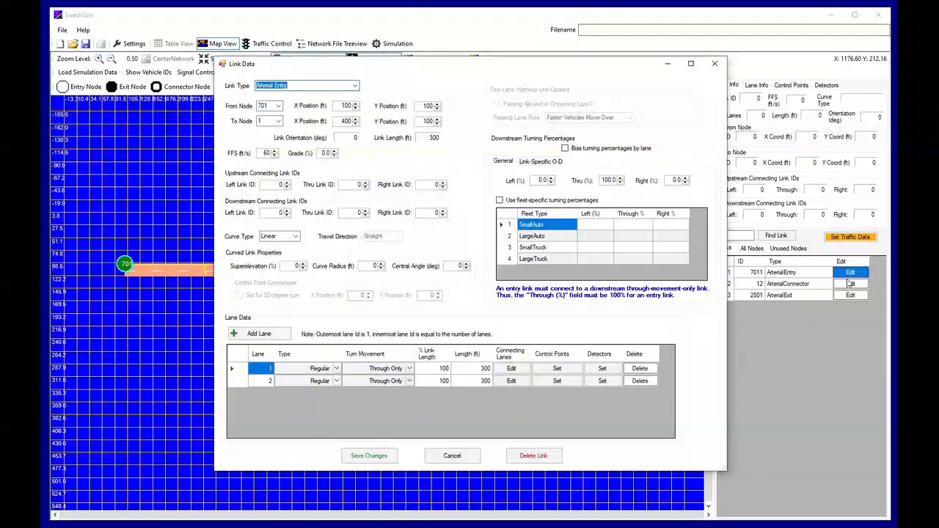
pyautogui.click(452, 456)
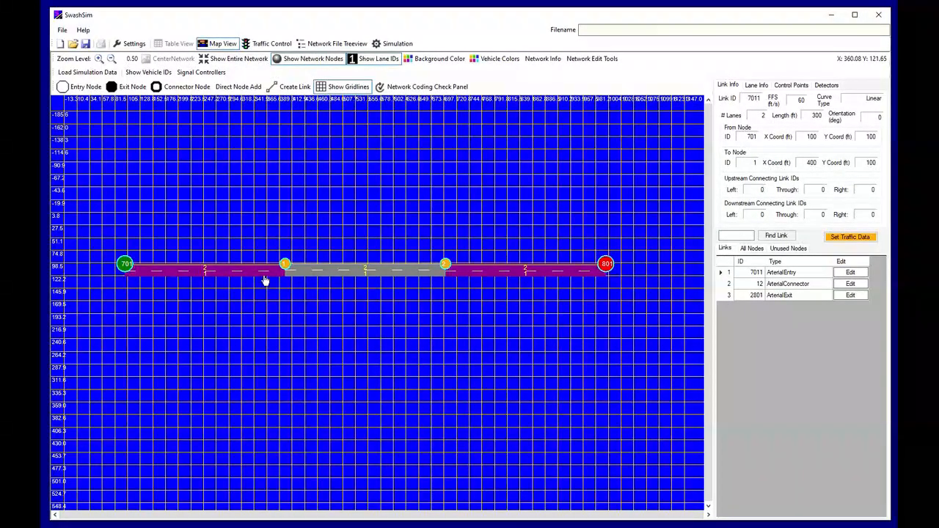
pyautogui.rightClick(266, 279)
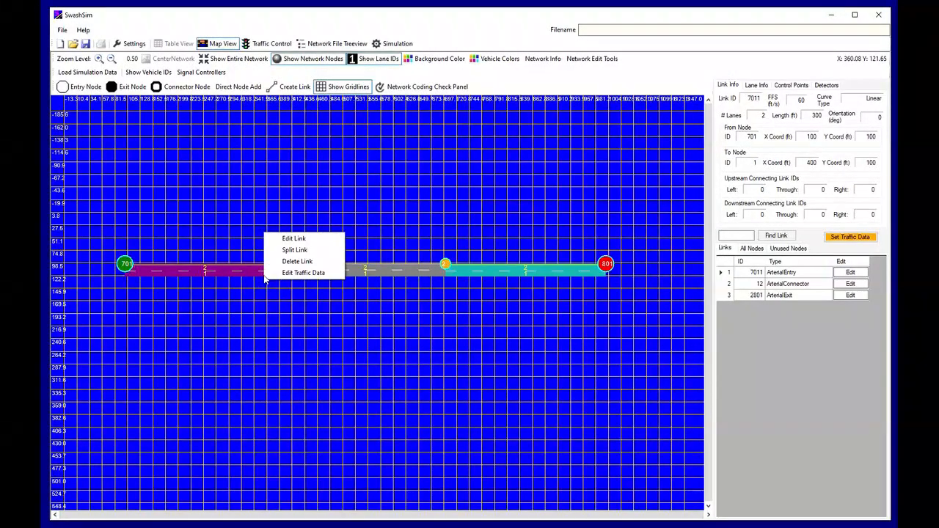
pyautogui.click(298, 238)
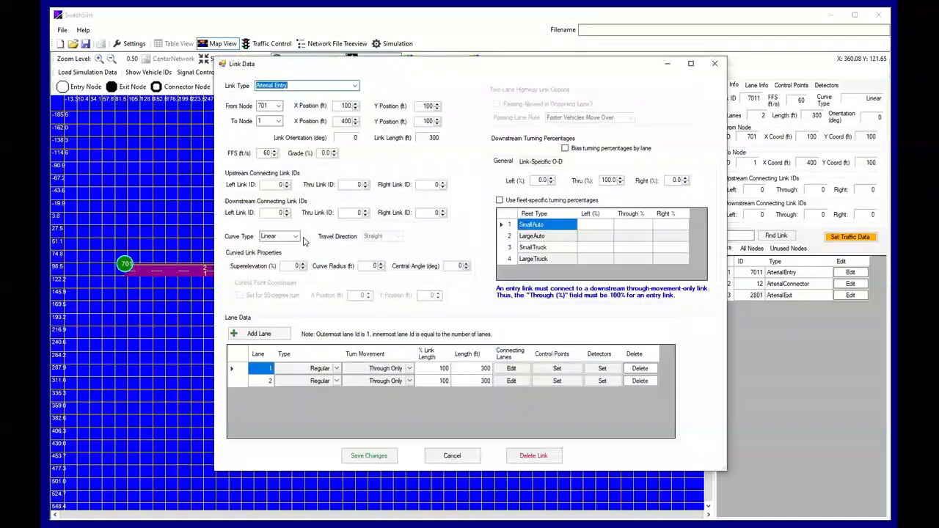
pyautogui.click(450, 456)
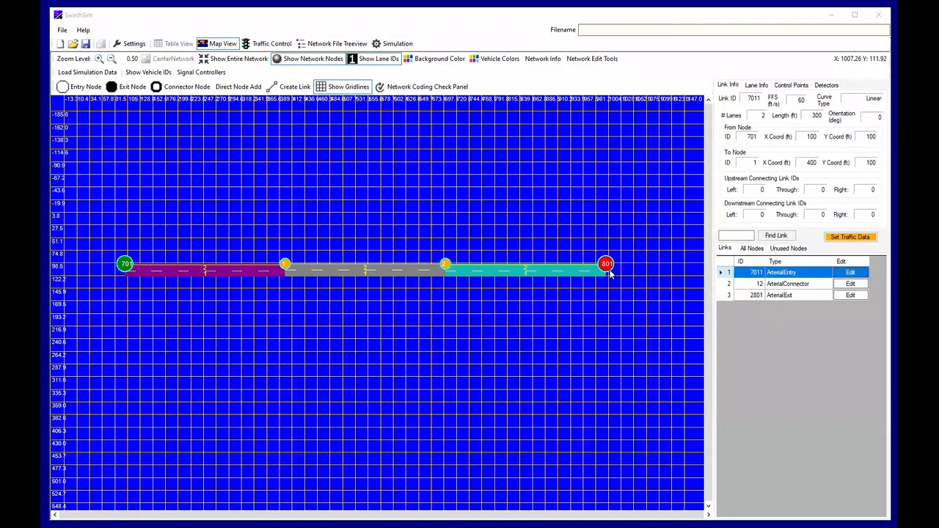
# Step: View the node data of exit node 801 and close it without saving
pyautogui.click(752, 249)
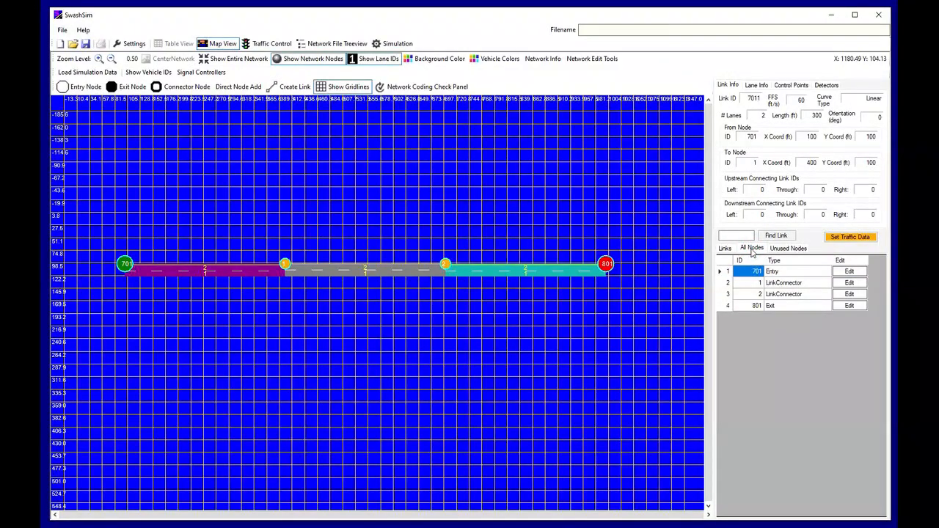
pyautogui.click(853, 306)
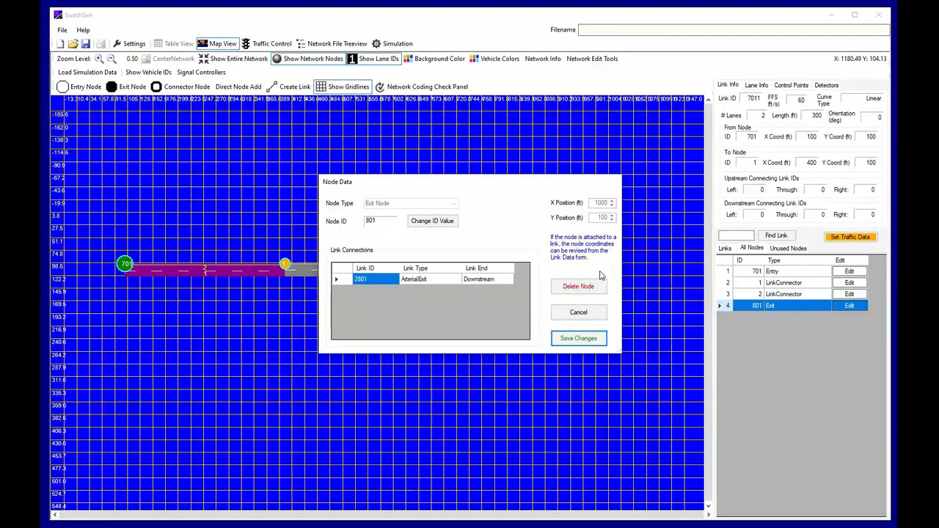
pyautogui.click(586, 315)
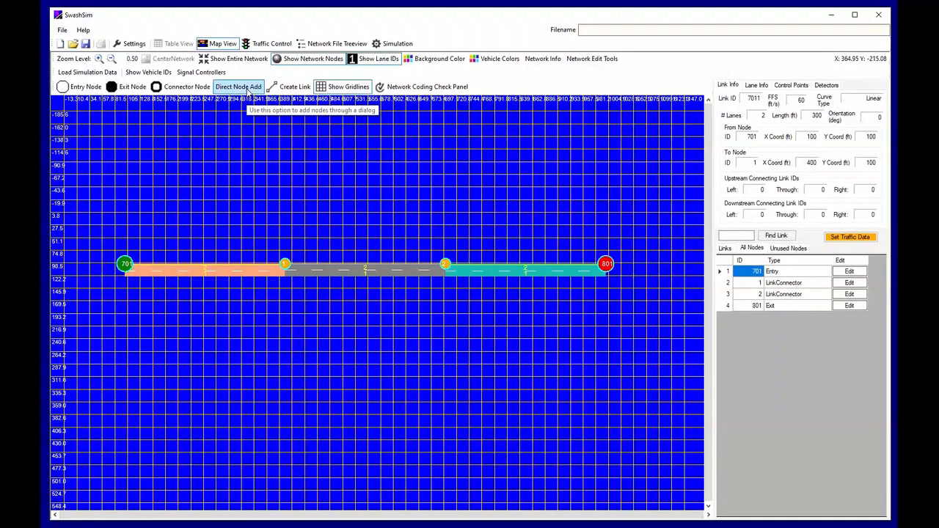
# Step: Add an entry node directly at X position 1000 ft and Y position 100 ft
pyautogui.click(239, 87)
pyautogui.click(449, 203)
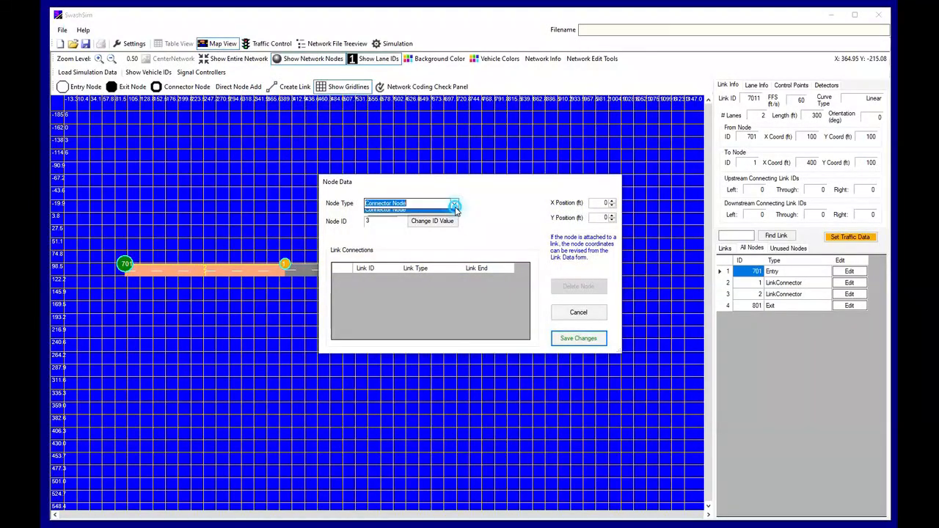
pyautogui.click(438, 214)
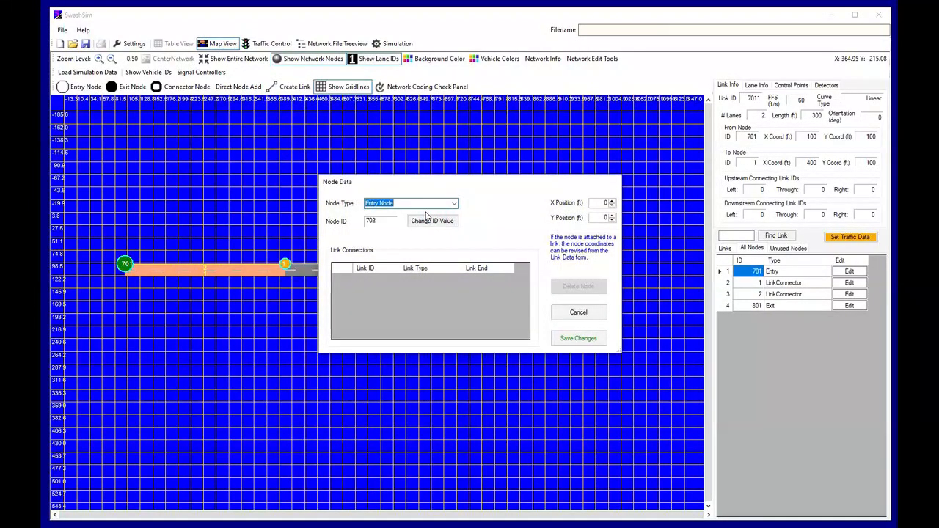
pyautogui.click(595, 203)
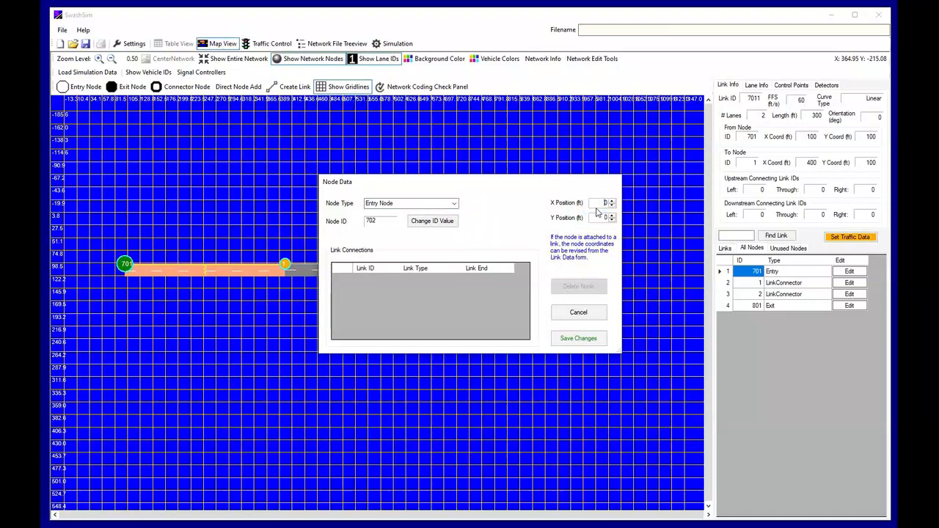
pyautogui.write('1000')
pyautogui.press('Tab')
pyautogui.write('10')
pyautogui.press('Tab')
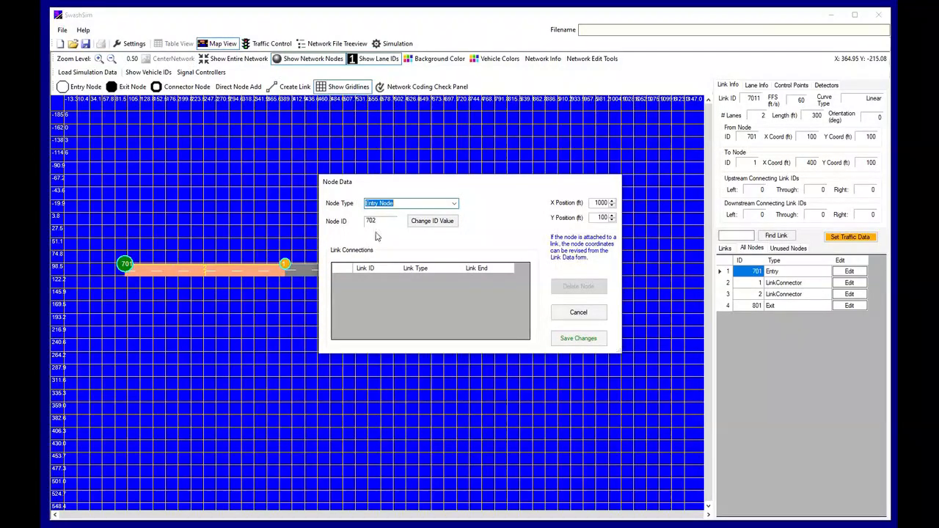
pyautogui.click(578, 338)
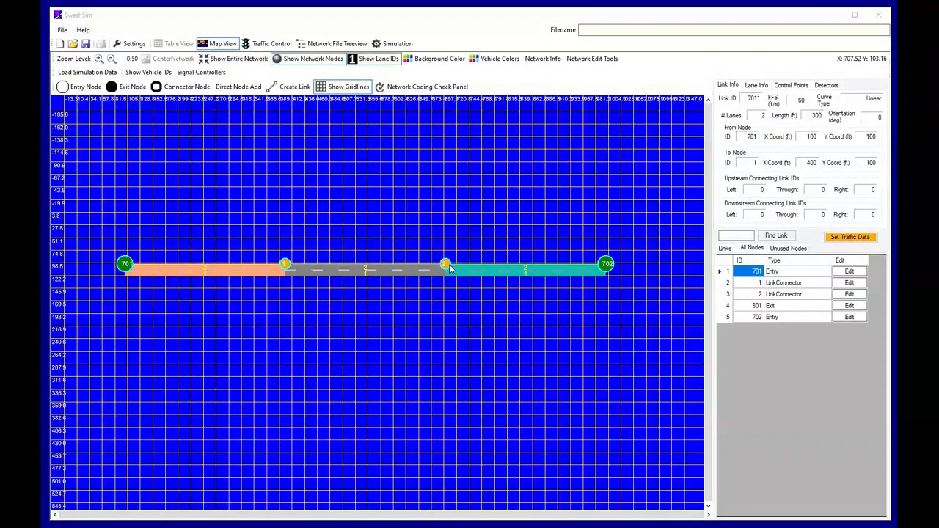
# Step: Create an Arterial Entry link from node 702 to node 2 with two lanes and save it
pyautogui.click(291, 91)
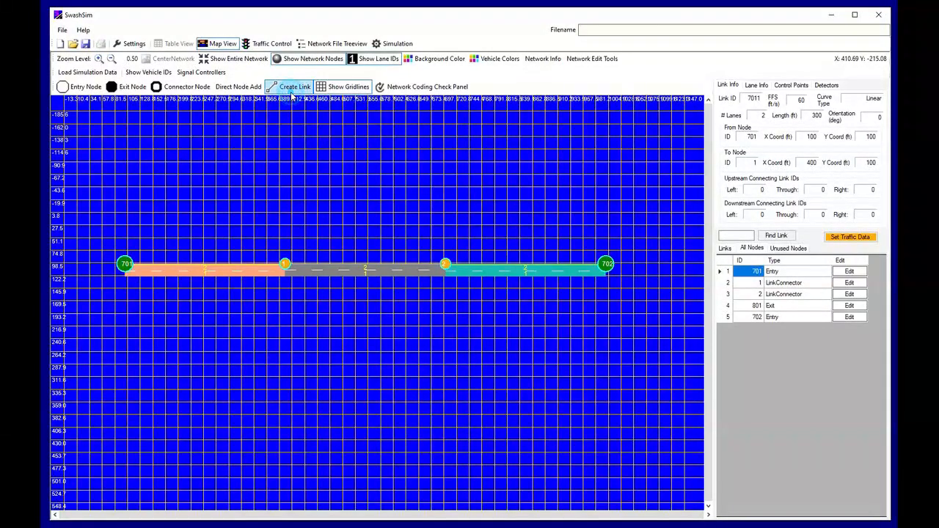
pyautogui.click(291, 91)
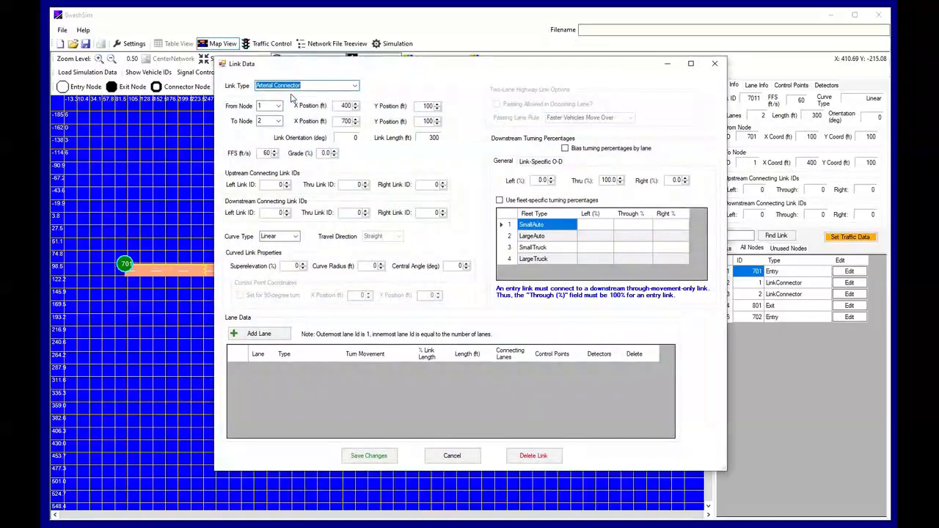
pyautogui.click(358, 86)
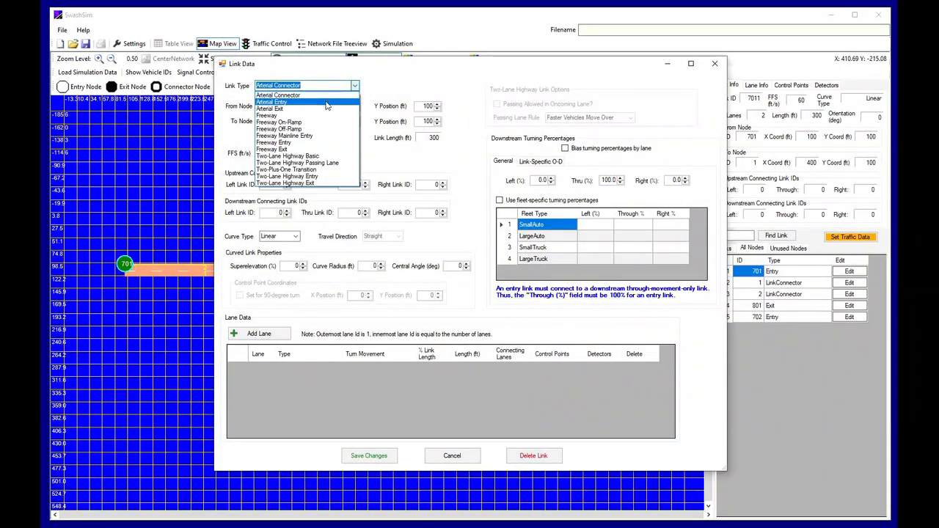
pyautogui.click(323, 98)
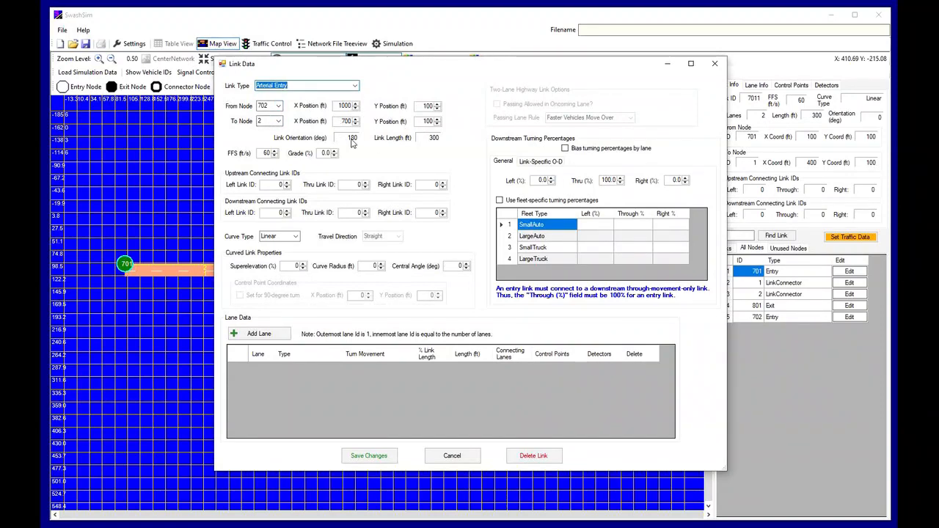
pyautogui.click(276, 341)
pyautogui.click(276, 339)
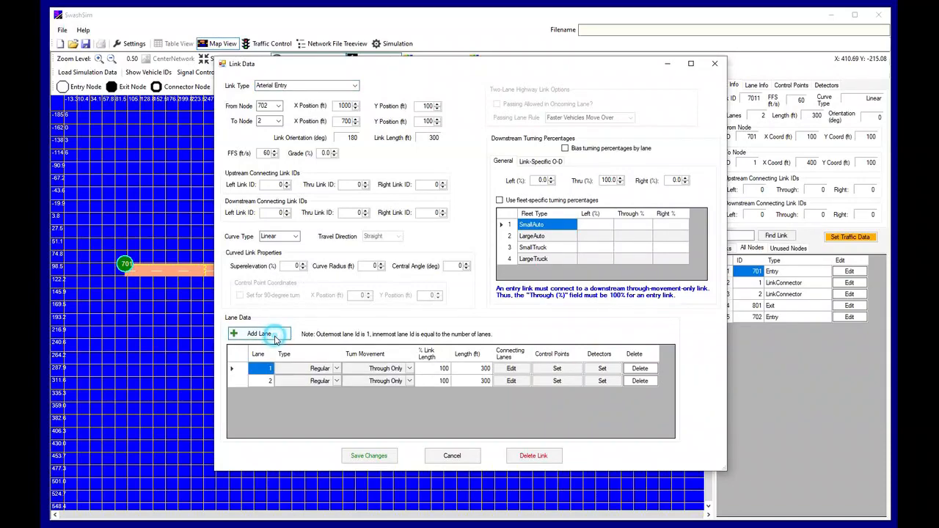
pyautogui.click(375, 458)
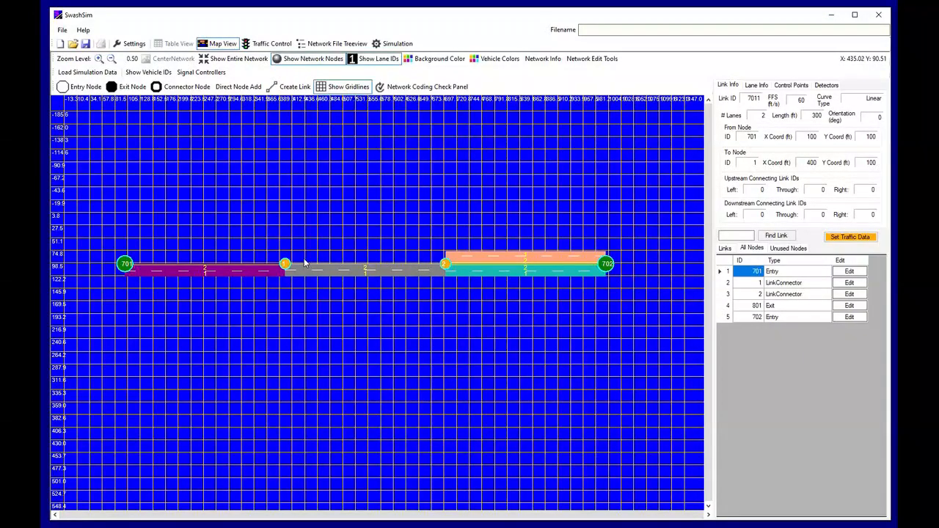
# Step: Create an Arterial Connector link from node 2 to node 1 with two lanes and save it
pyautogui.click(294, 88)
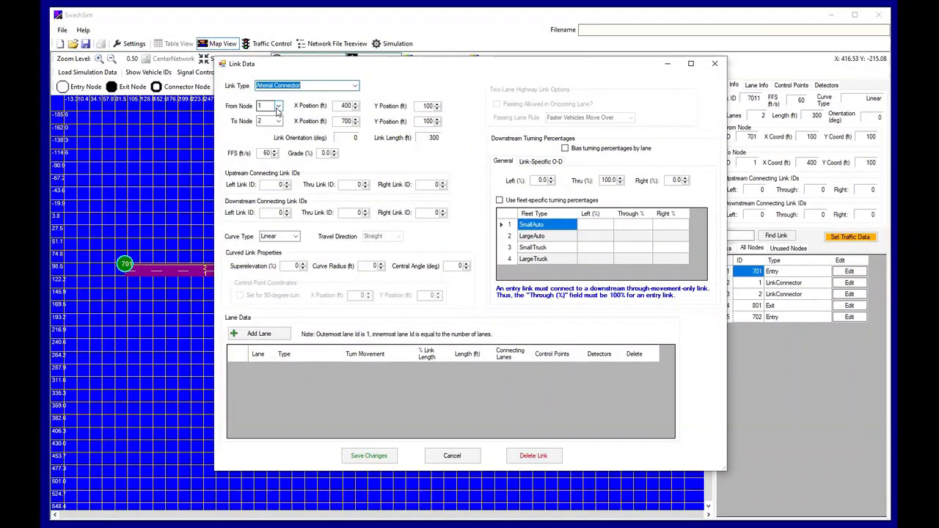
pyautogui.click(270, 107)
pyautogui.click(268, 121)
pyautogui.click(275, 121)
pyautogui.click(276, 131)
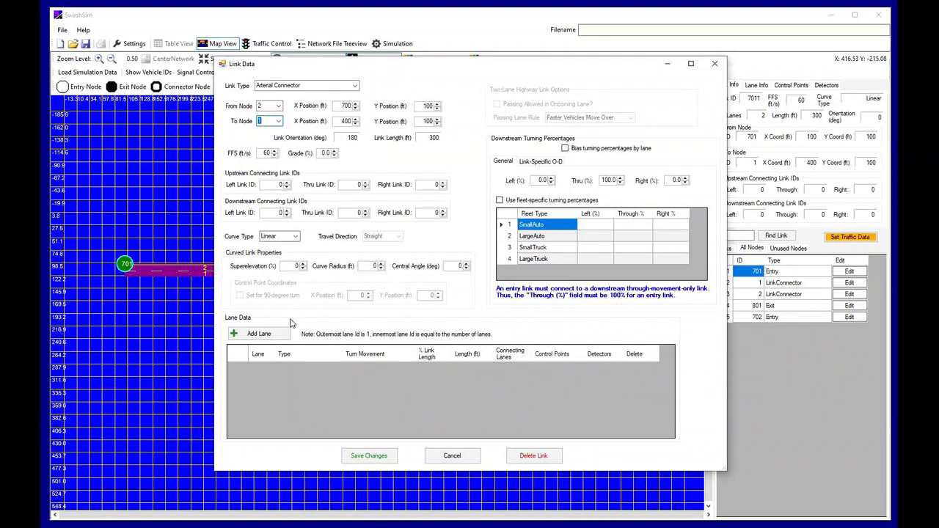
pyautogui.click(278, 338)
pyautogui.click(278, 337)
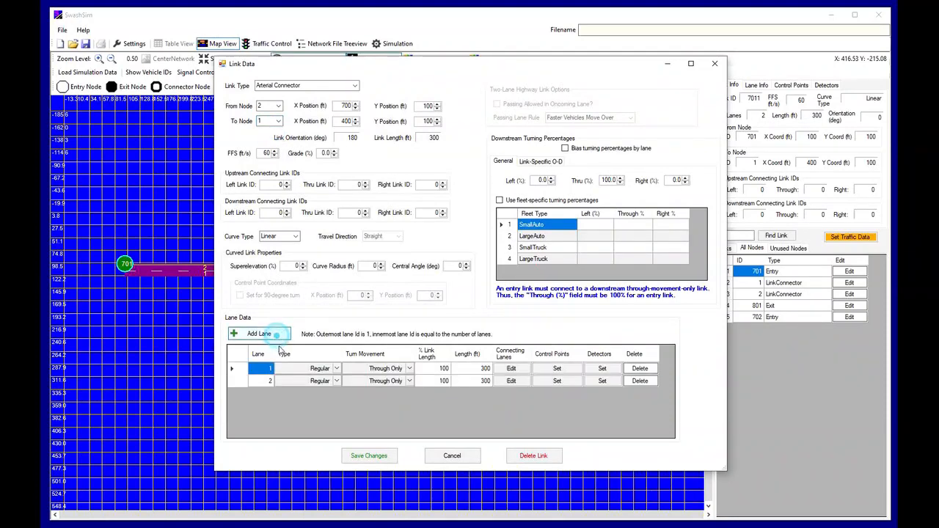
pyautogui.click(369, 456)
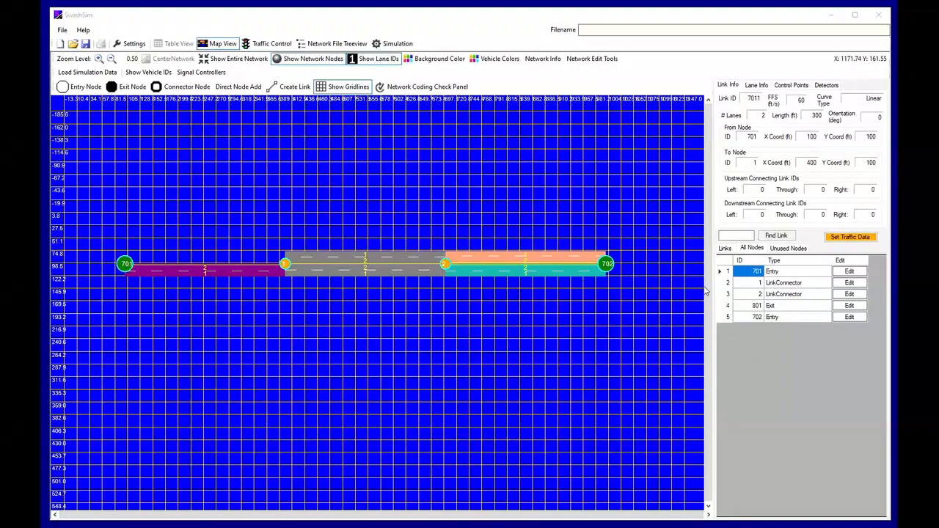
# Step: Compare the two arterial connector links, 12 and 21, in the list of links
pyautogui.click(725, 249)
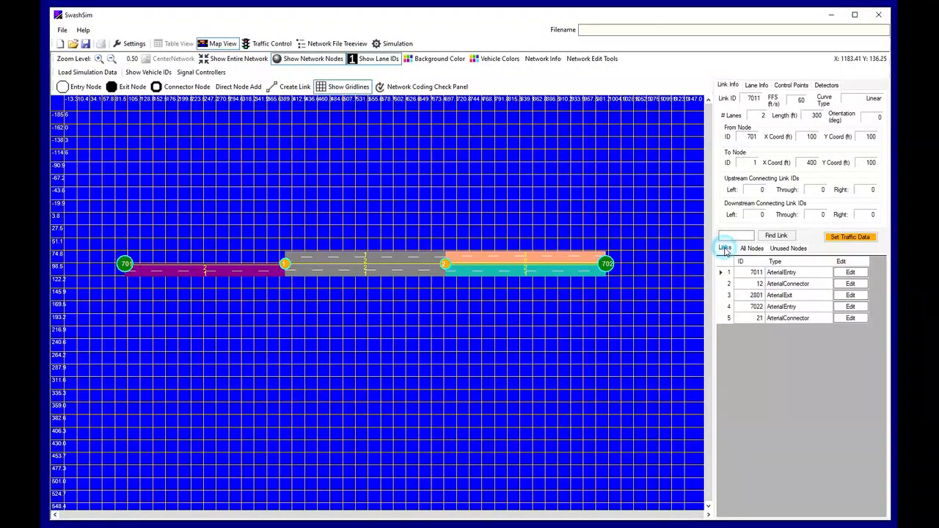
pyautogui.click(750, 284)
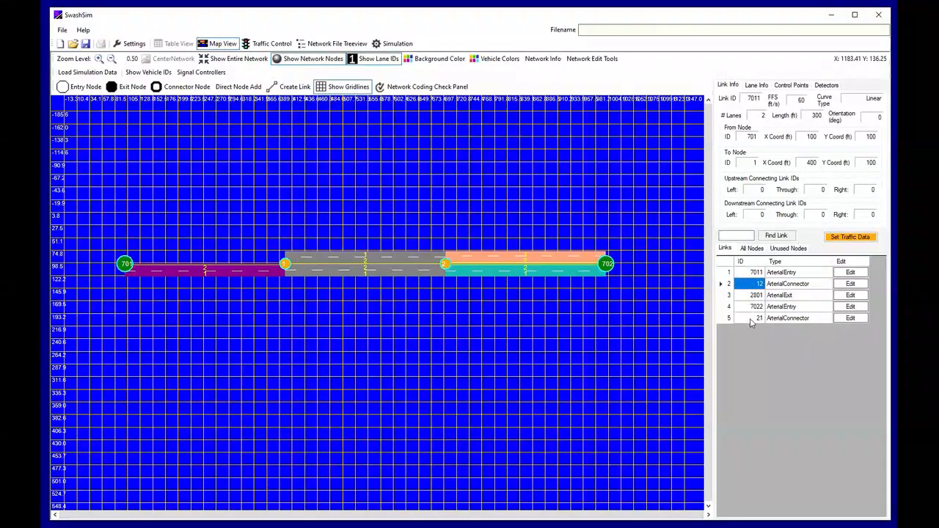
pyautogui.click(750, 319)
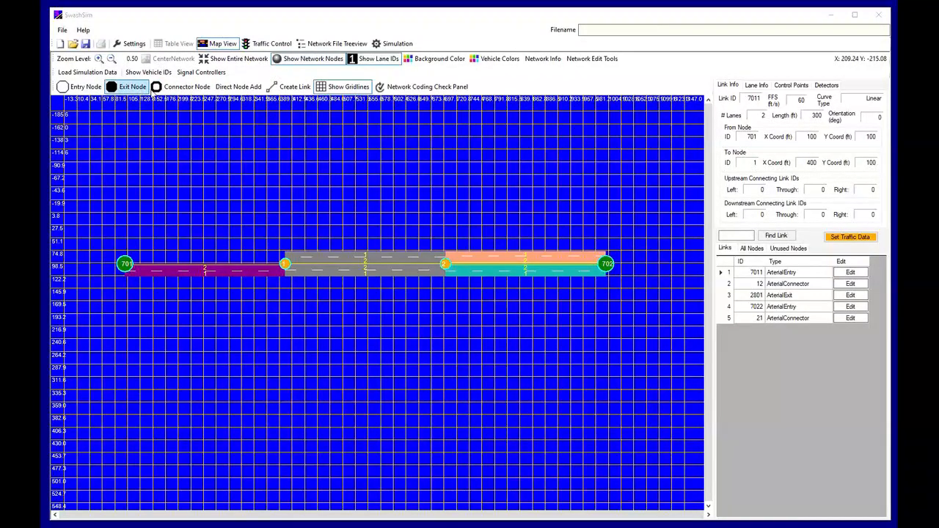
# Step: Add an exit node directly at the same coordinates as entry node 701, X 100 ft and Y 100 ft
pyautogui.click(246, 88)
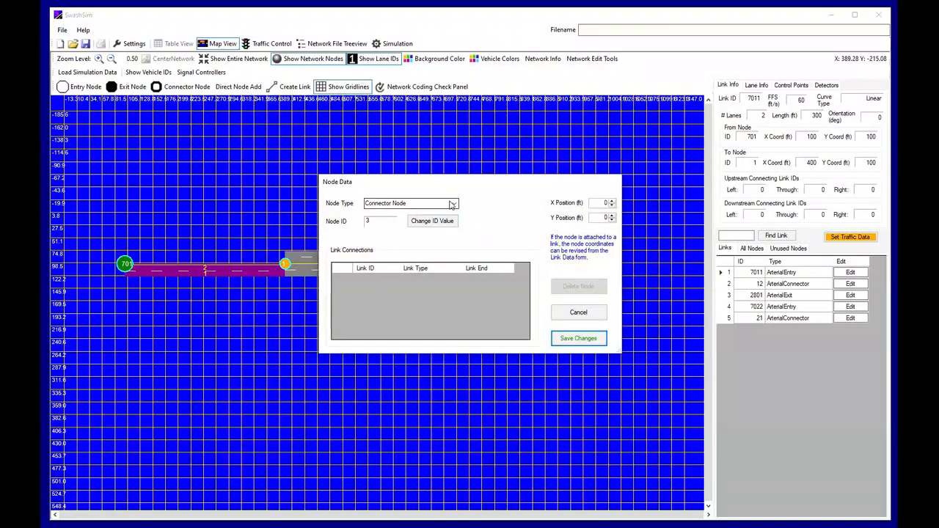
pyautogui.click(452, 205)
pyautogui.click(419, 219)
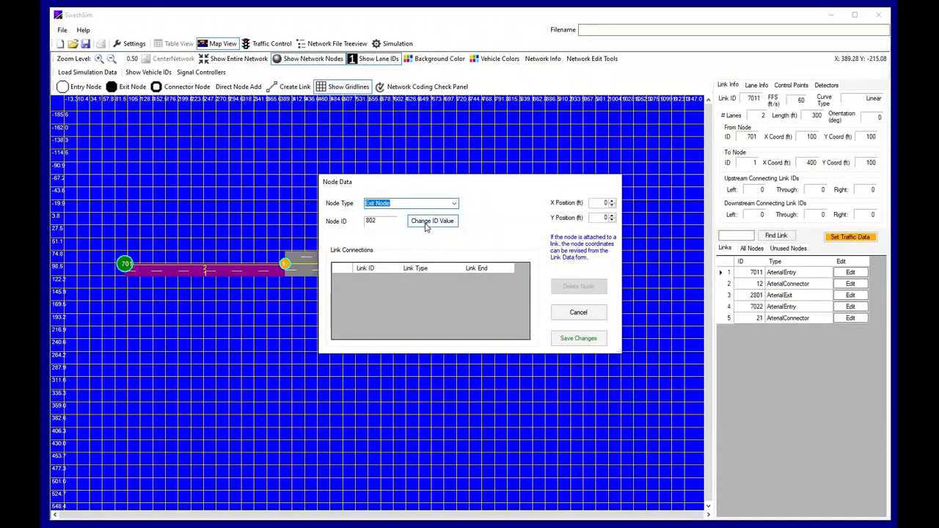
pyautogui.click(601, 204)
pyautogui.click(577, 339)
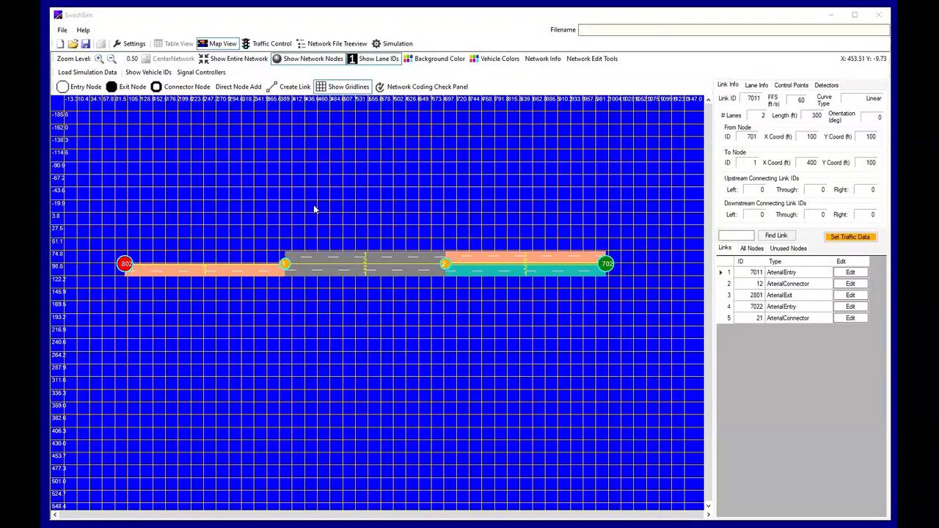
# Step: Create an Arterial Exit link from node 1 to node 802 with two lanes and save it
pyautogui.click(293, 88)
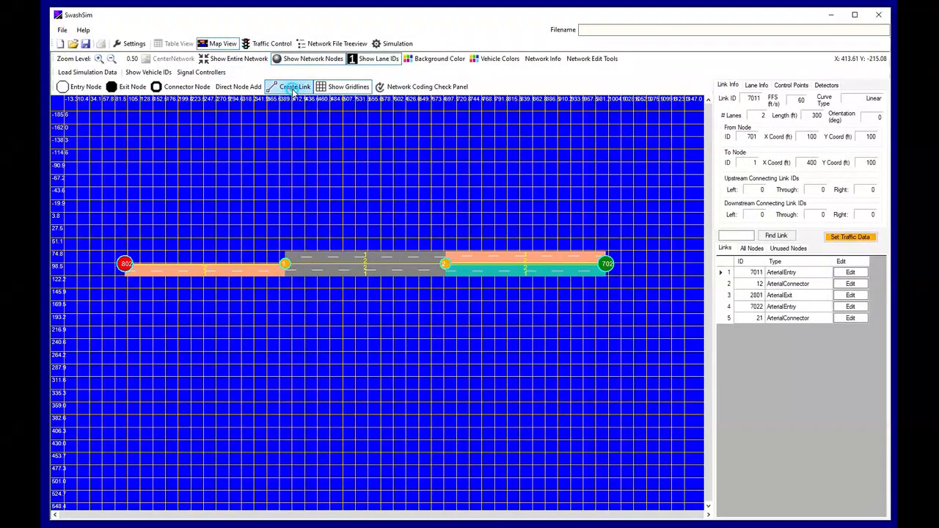
pyautogui.click(294, 88)
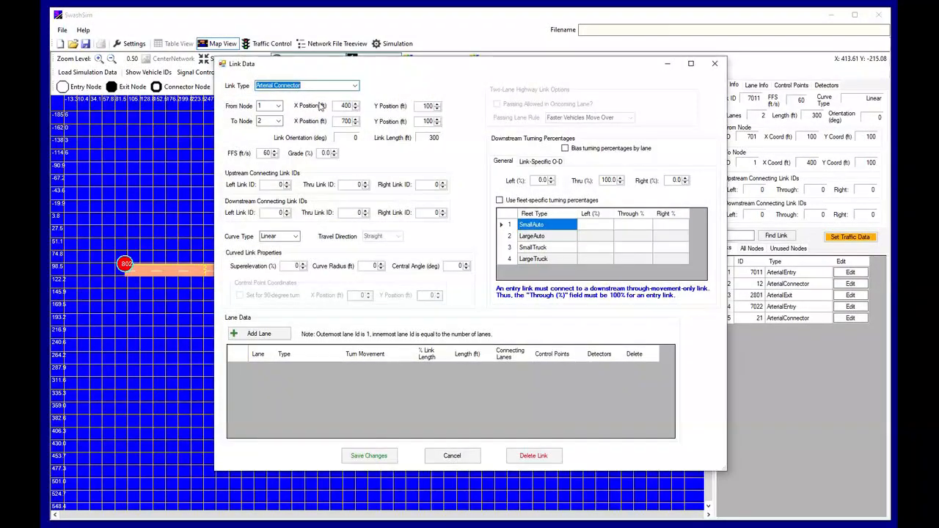
pyautogui.click(353, 89)
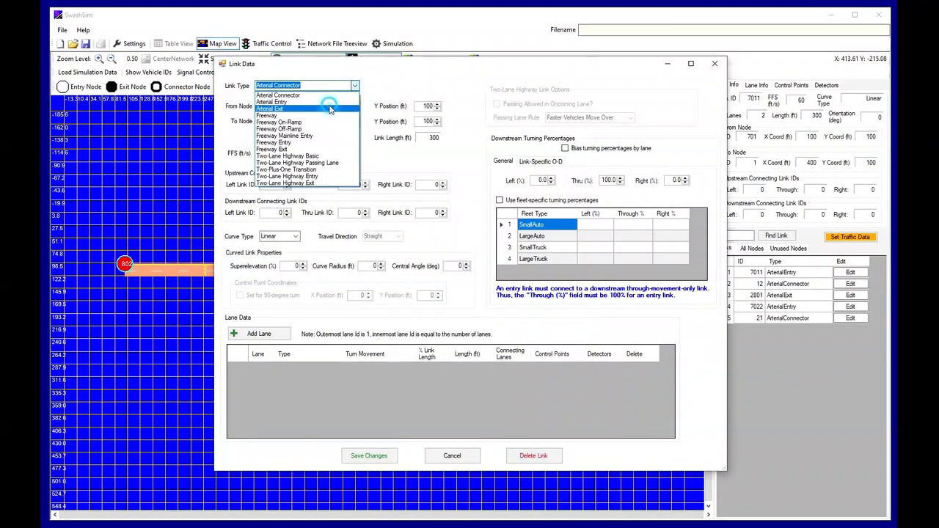
pyautogui.click(326, 108)
pyautogui.click(280, 106)
pyautogui.click(272, 116)
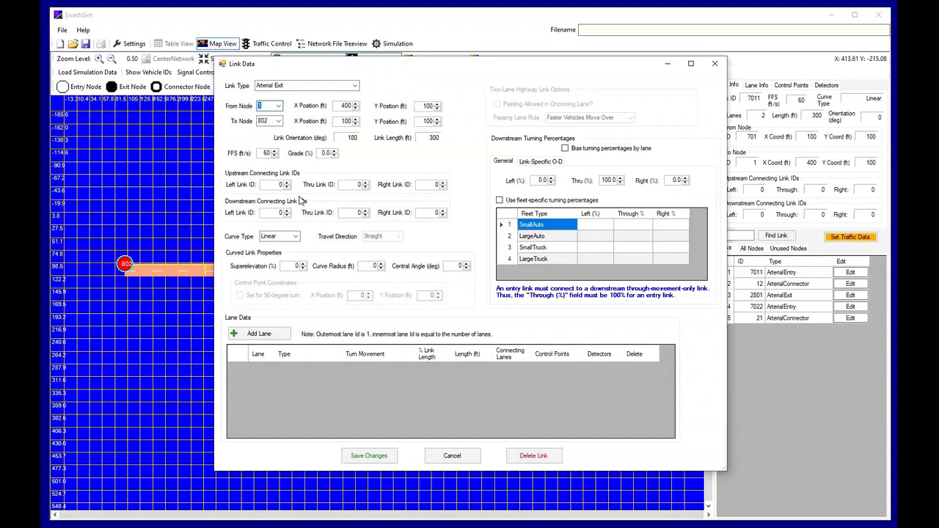
pyautogui.click(370, 458)
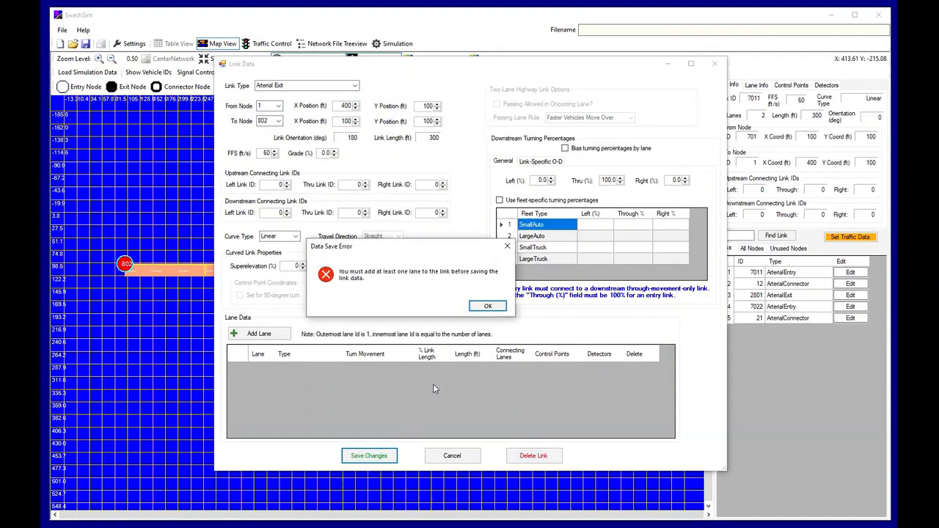
pyautogui.click(502, 306)
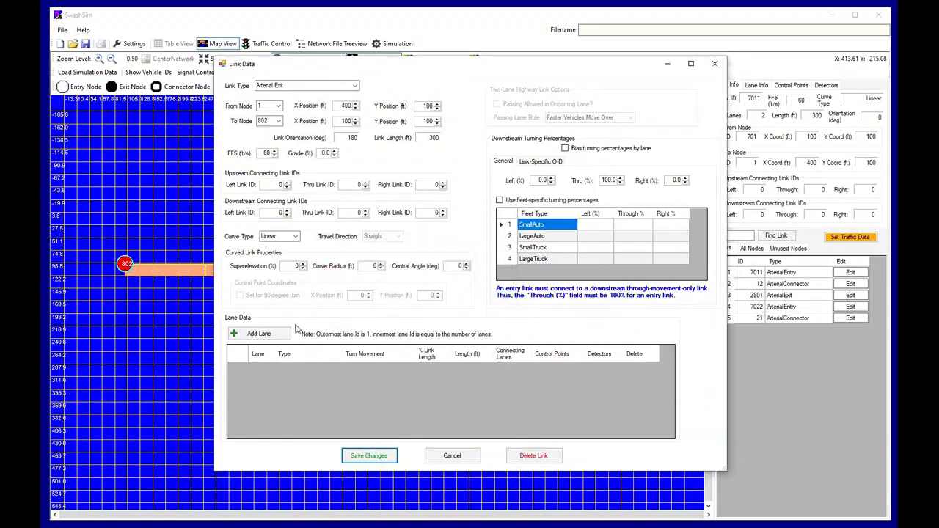
pyautogui.click(270, 334)
pyautogui.click(271, 334)
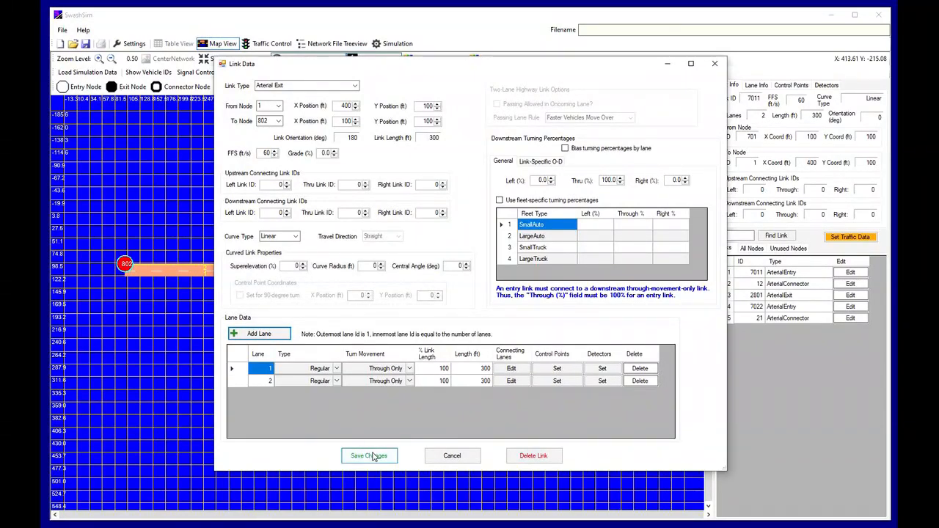
pyautogui.click(372, 456)
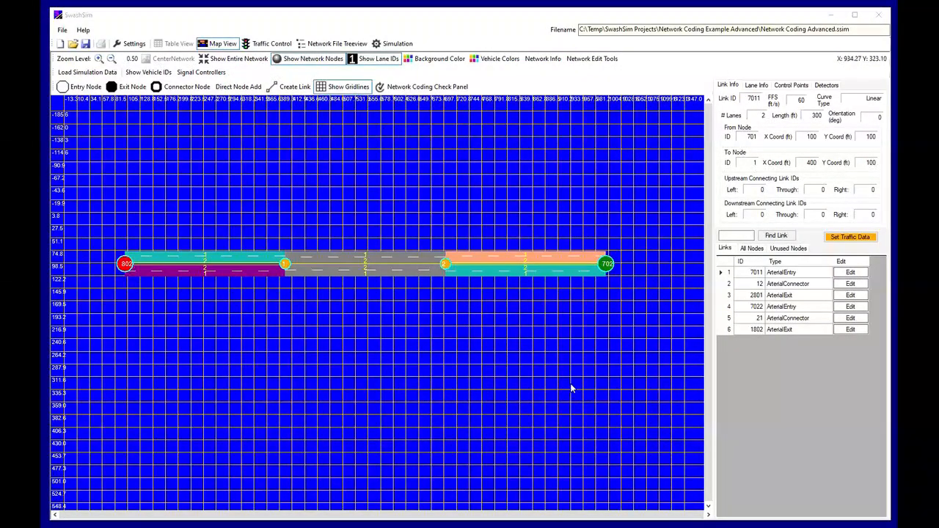
# Step: Hide the map gridlines and place two unattached connector nodes in the empty area below the arterial
pyautogui.click(336, 89)
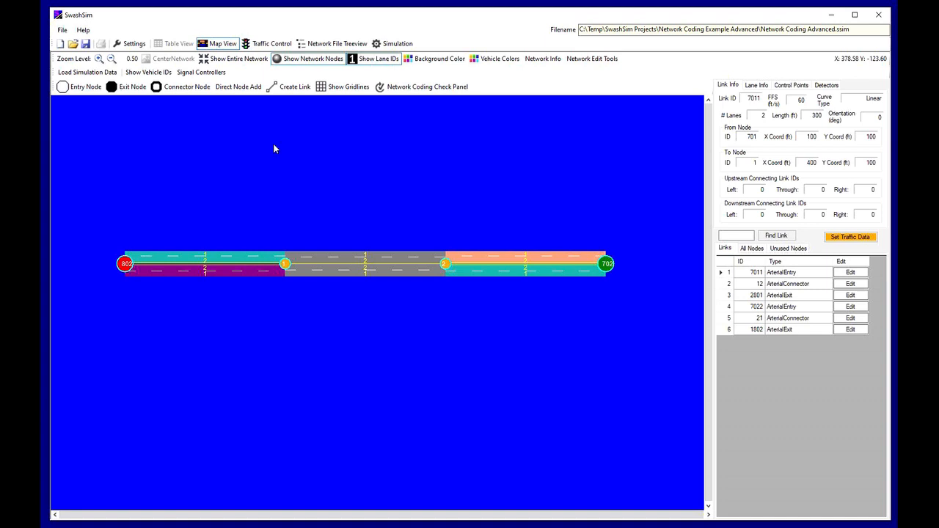
pyautogui.click(182, 89)
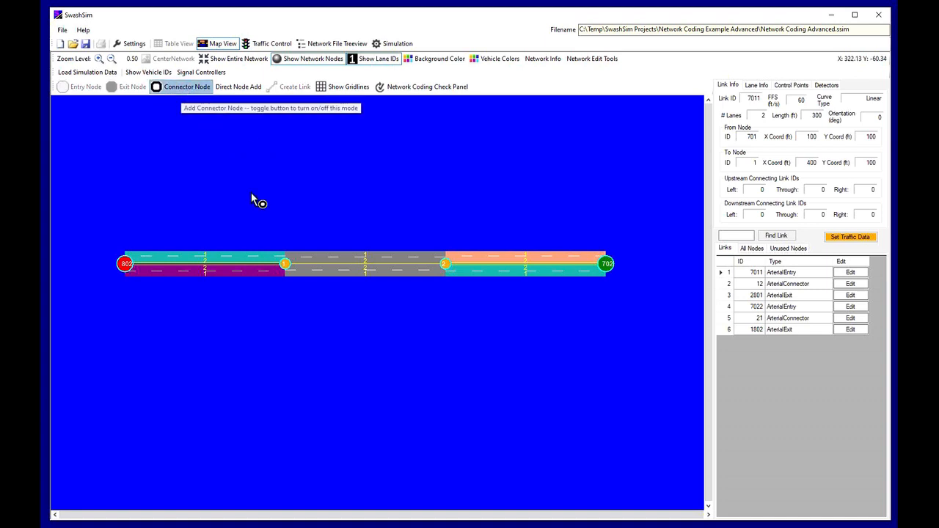
pyautogui.click(272, 374)
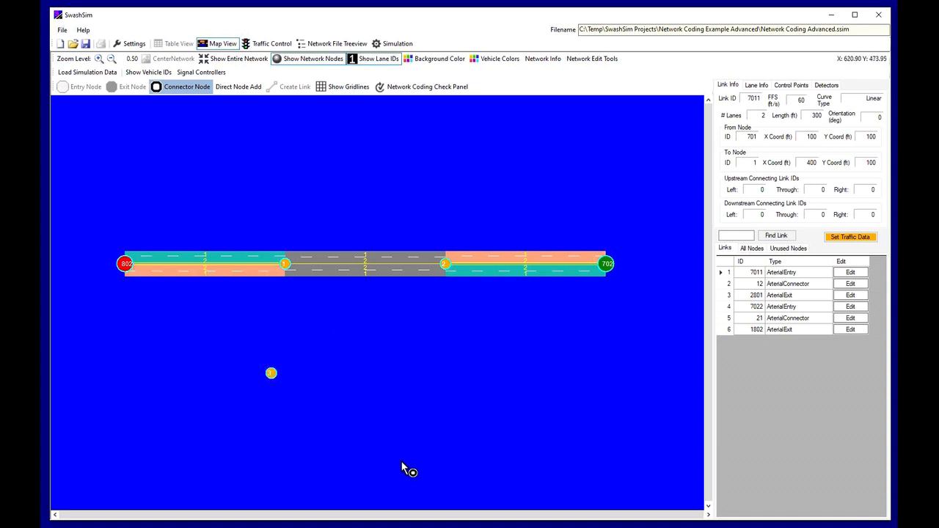
pyautogui.click(396, 342)
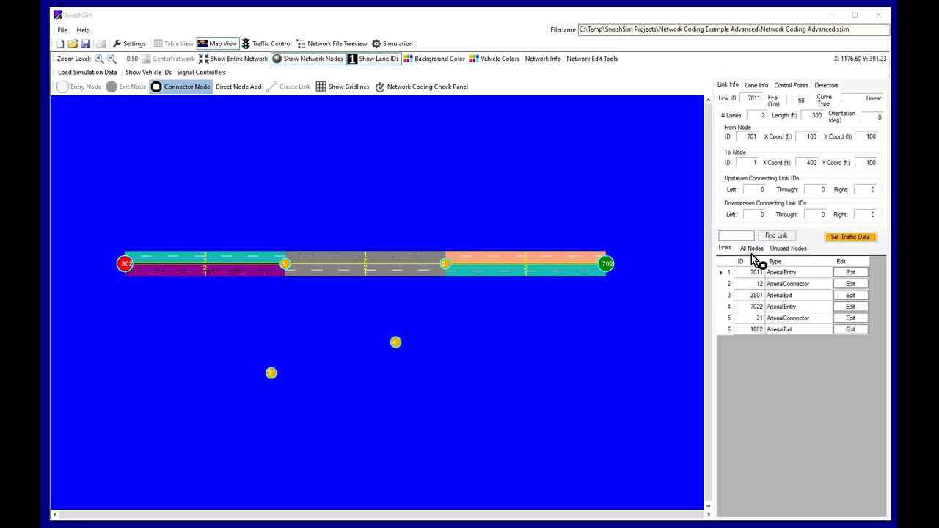
# Step: Leave node placement and check the new connector nodes in the lists of all nodes and unused nodes
pyautogui.click(752, 249)
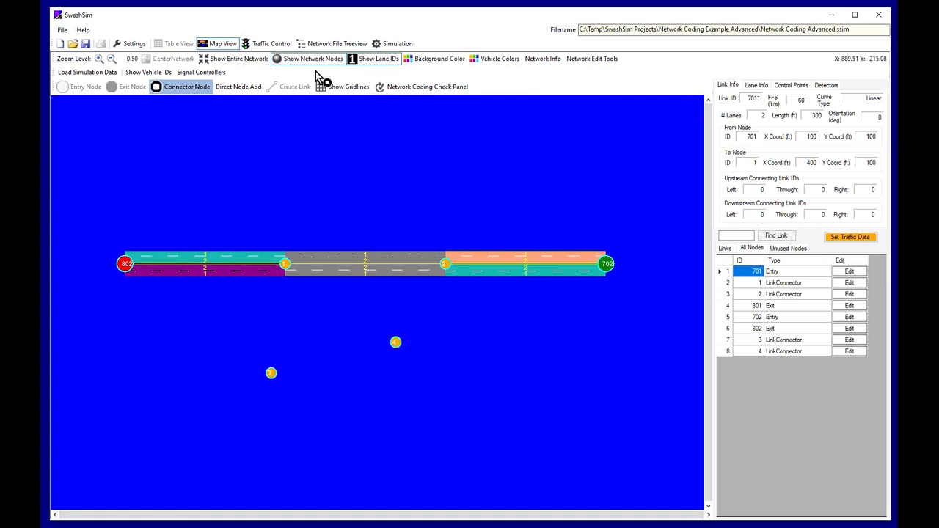
pyautogui.click(183, 88)
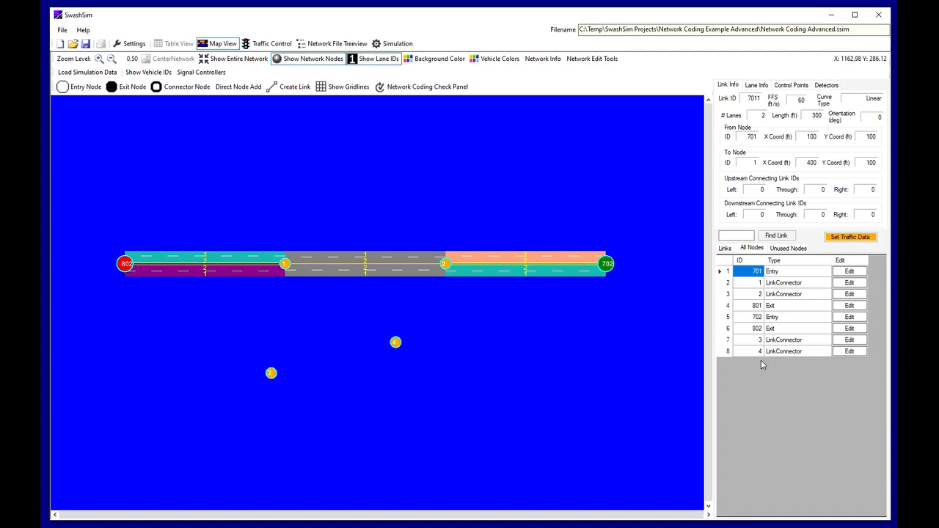
pyautogui.click(794, 252)
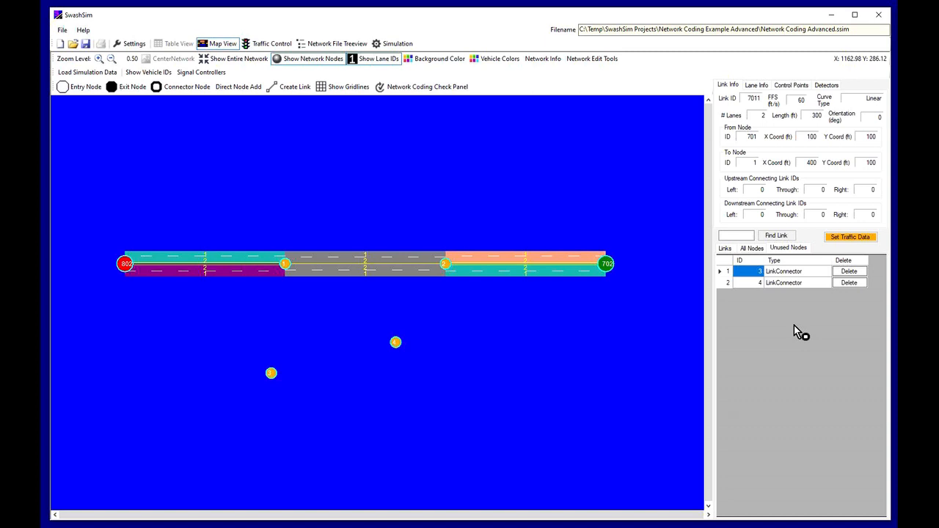
# Step: Try to delete connector node 2, which is attached to links, through its node data in the list of all nodes
pyautogui.click(750, 249)
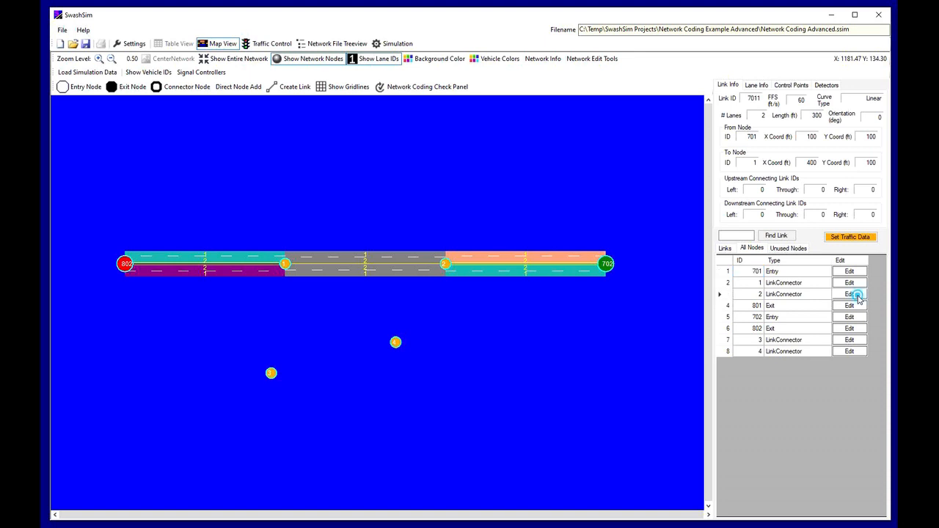
pyautogui.click(854, 296)
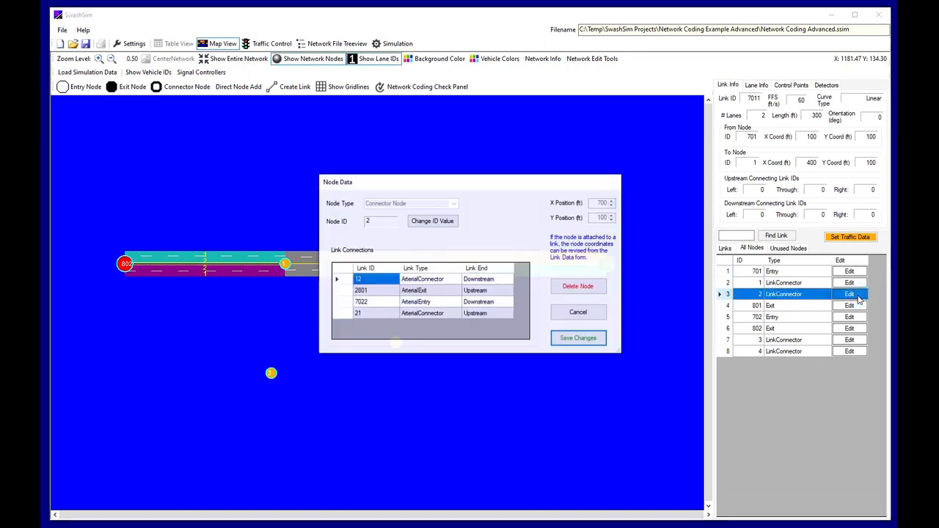
pyautogui.click(579, 287)
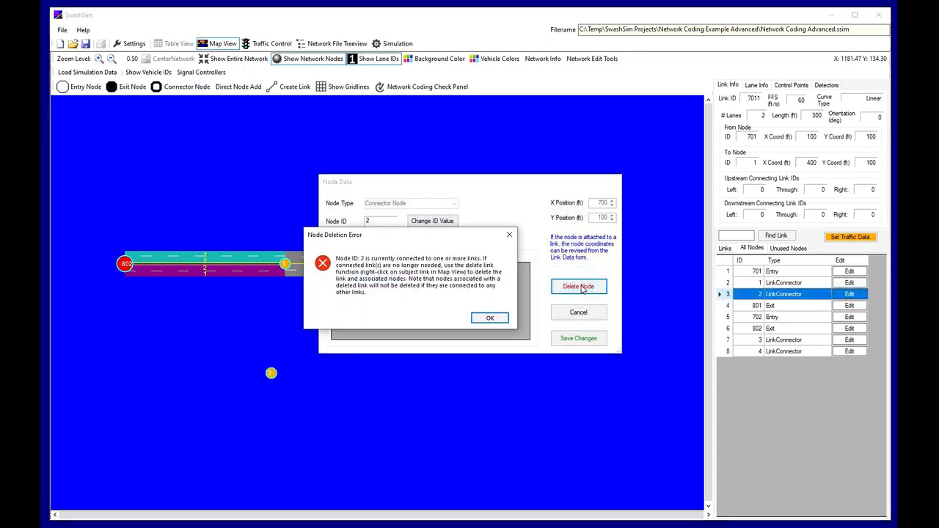
pyautogui.click(490, 319)
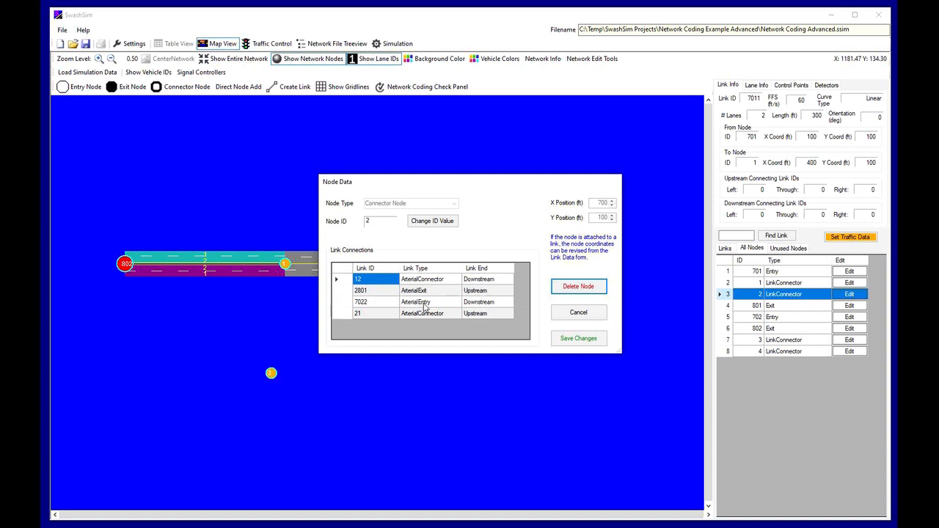
pyautogui.click(599, 315)
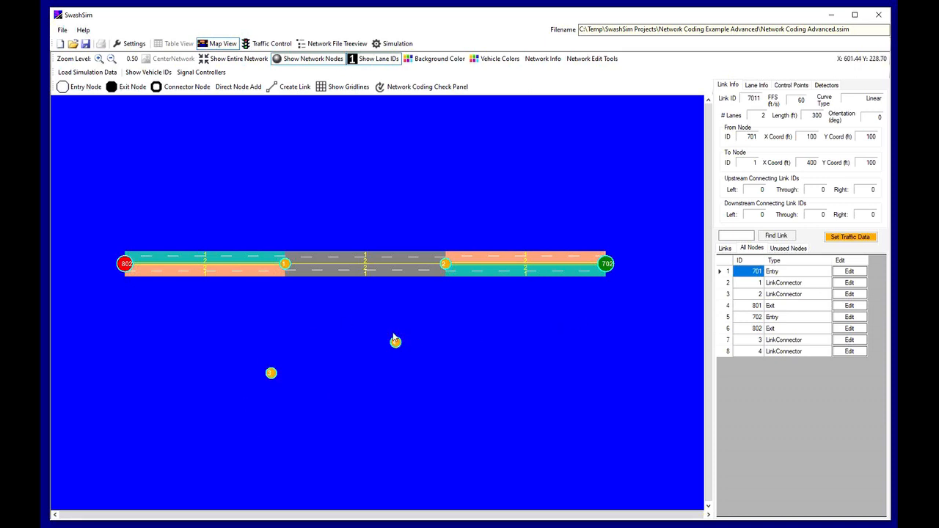
# Step: Delete connector nodes 3 and 4 from the list of unused nodes
pyautogui.click(784, 249)
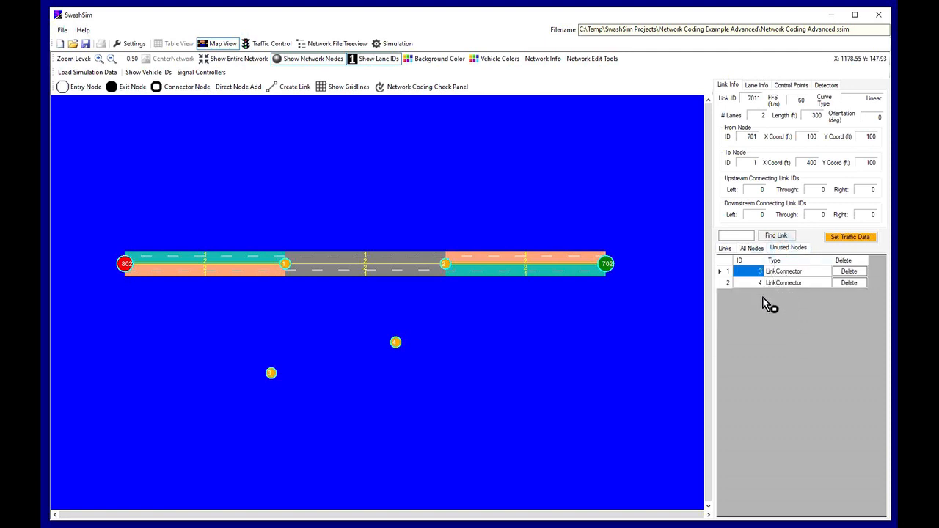
pyautogui.click(860, 271)
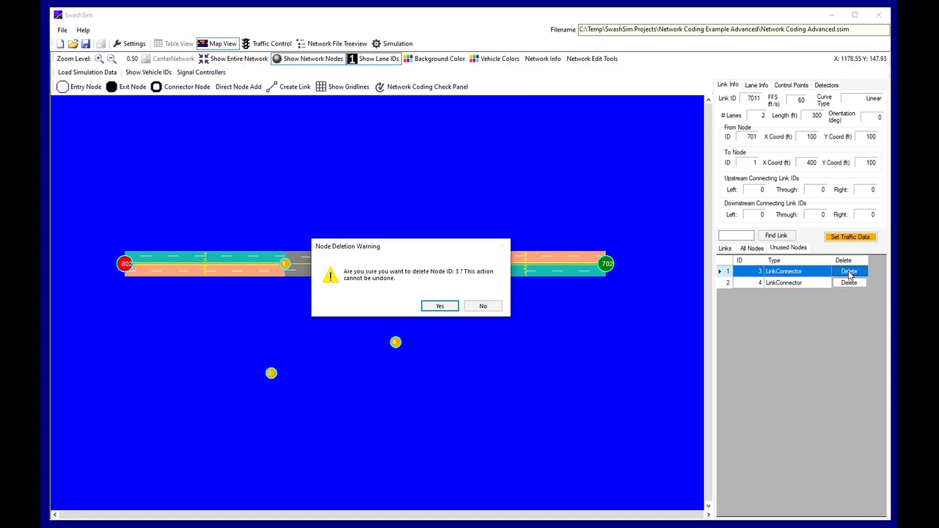
pyautogui.click(431, 306)
pyautogui.click(850, 273)
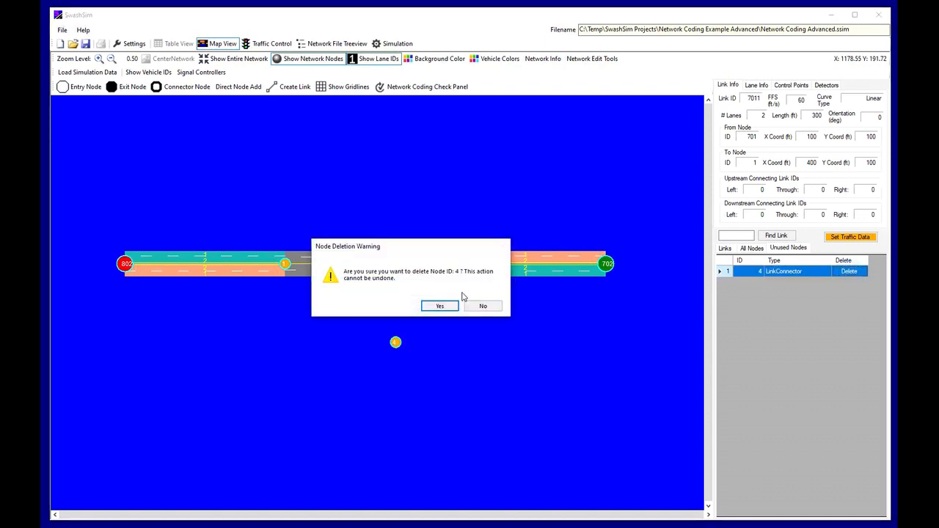
pyautogui.click(429, 306)
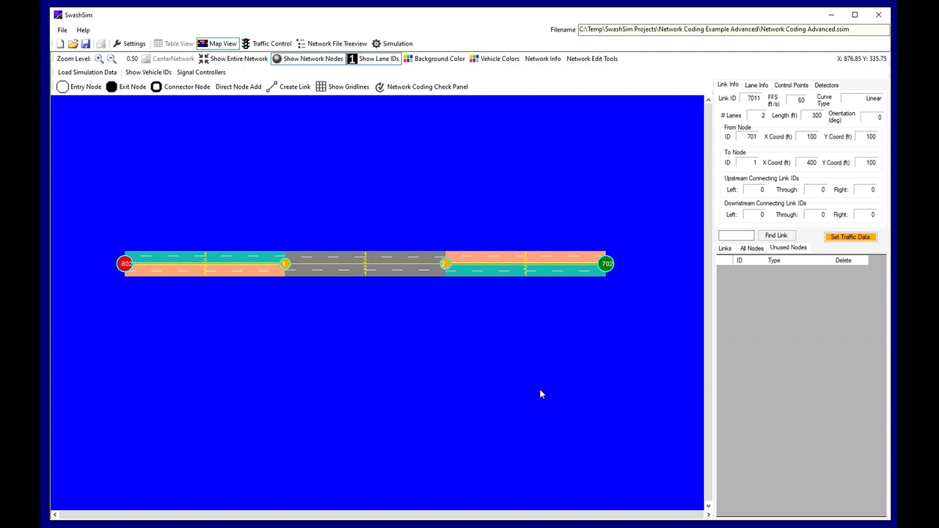
# Step: Try to change the ID of connector node 2 to 1, the ID of the other connector node
pyautogui.click(751, 248)
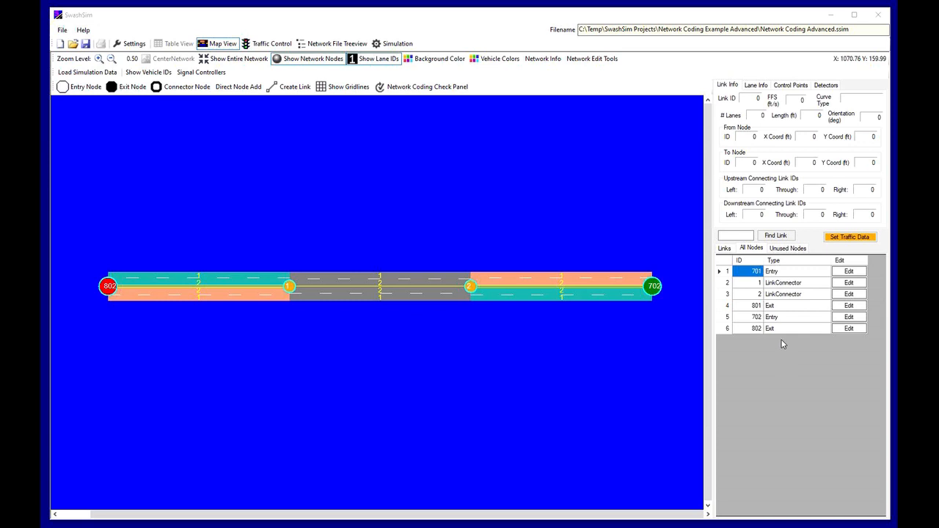
pyautogui.click(849, 295)
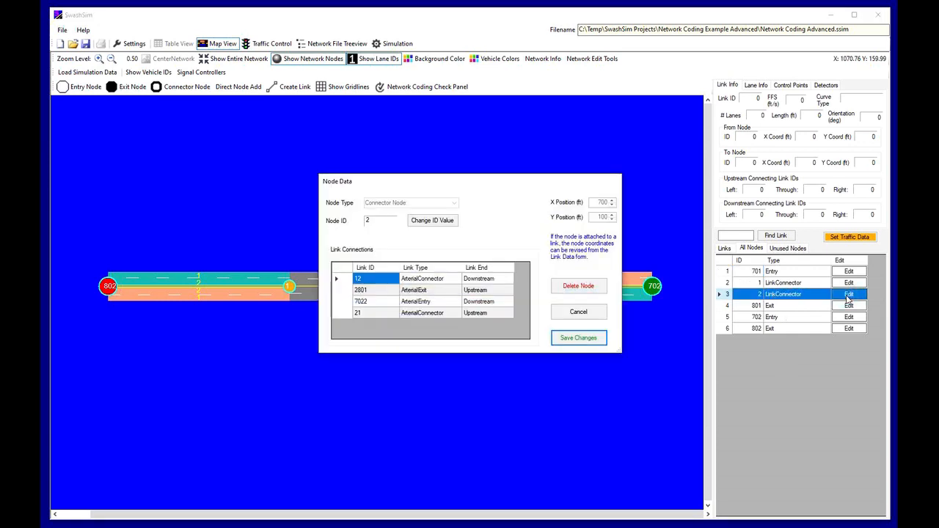
pyautogui.click(433, 221)
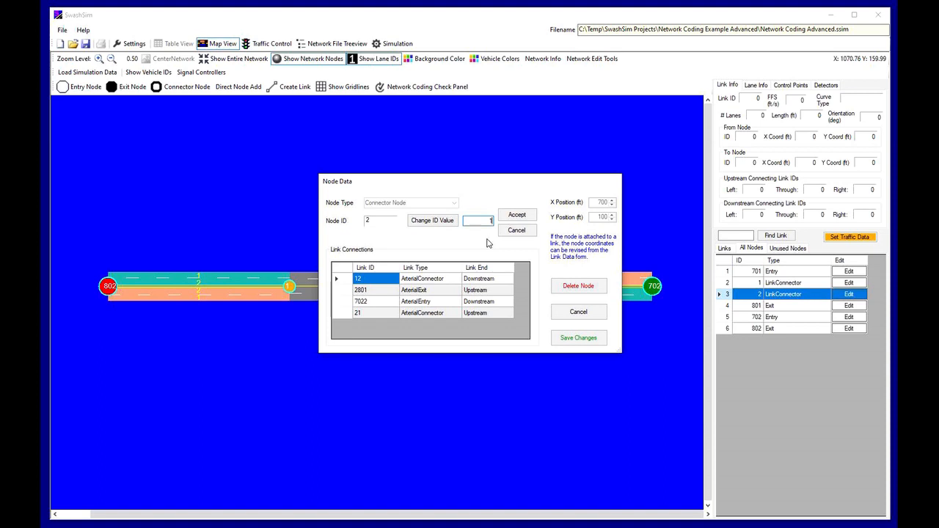
pyautogui.click(517, 215)
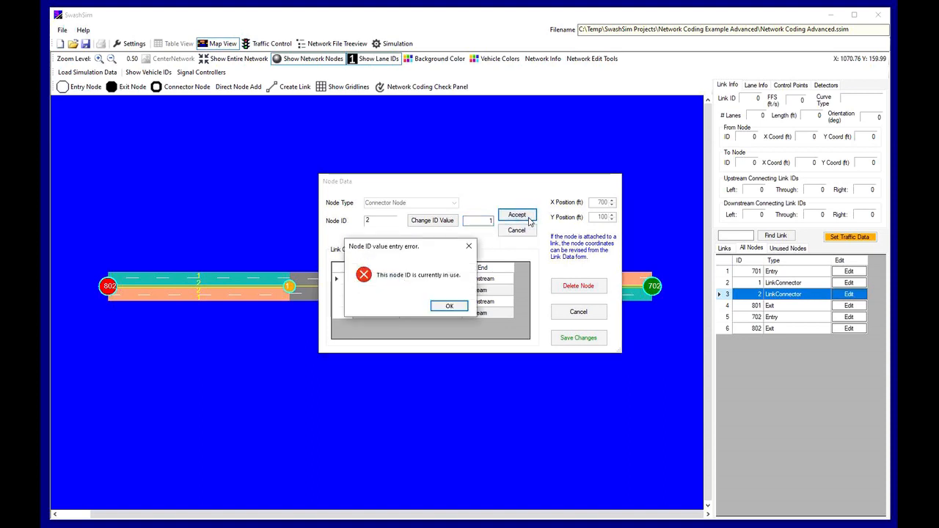
pyautogui.click(460, 311)
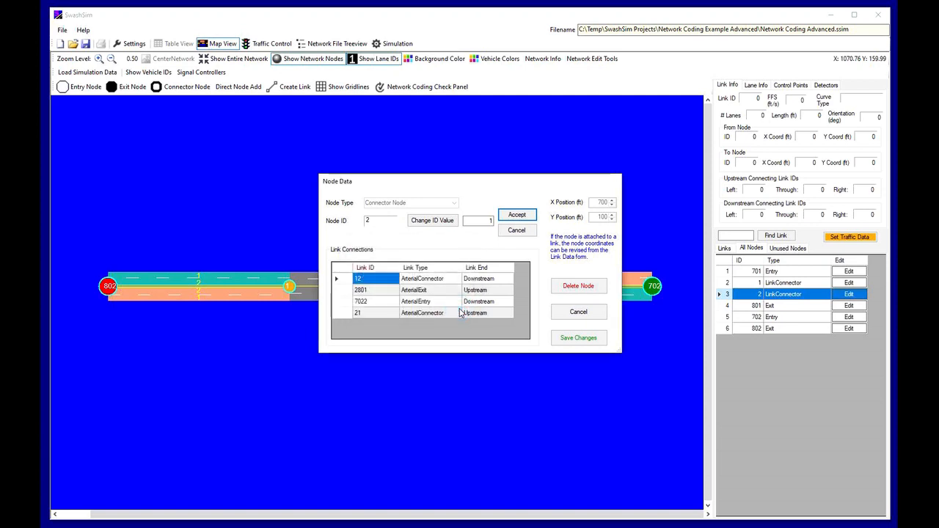
# Step: Change the ID of connector node 2 to 3 and save the node data
pyautogui.moveTo(487, 221); pyautogui.dragTo(501, 224)
pyautogui.write('3')
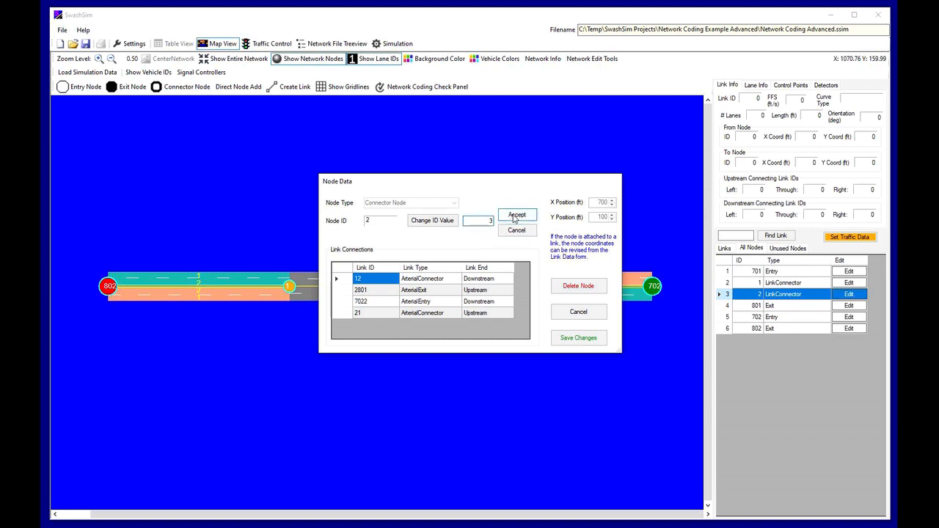
pyautogui.click(515, 218)
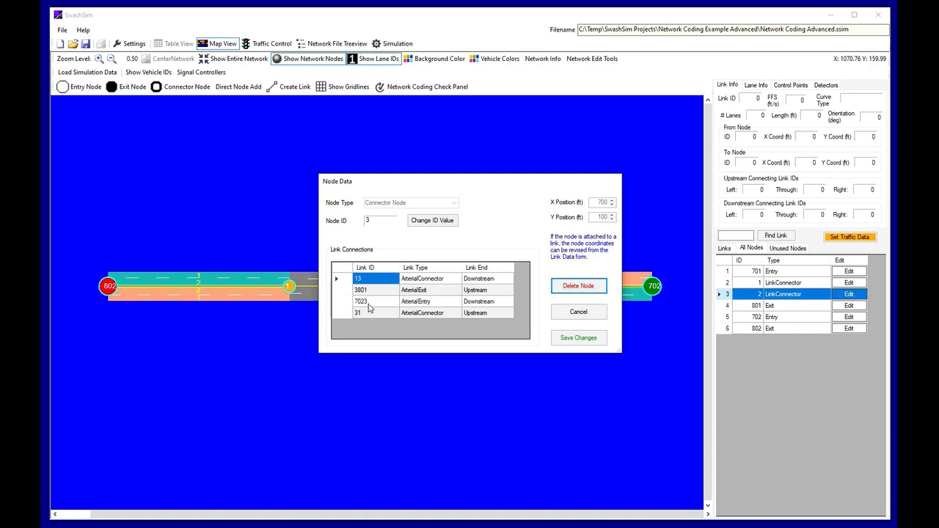
pyautogui.click(576, 342)
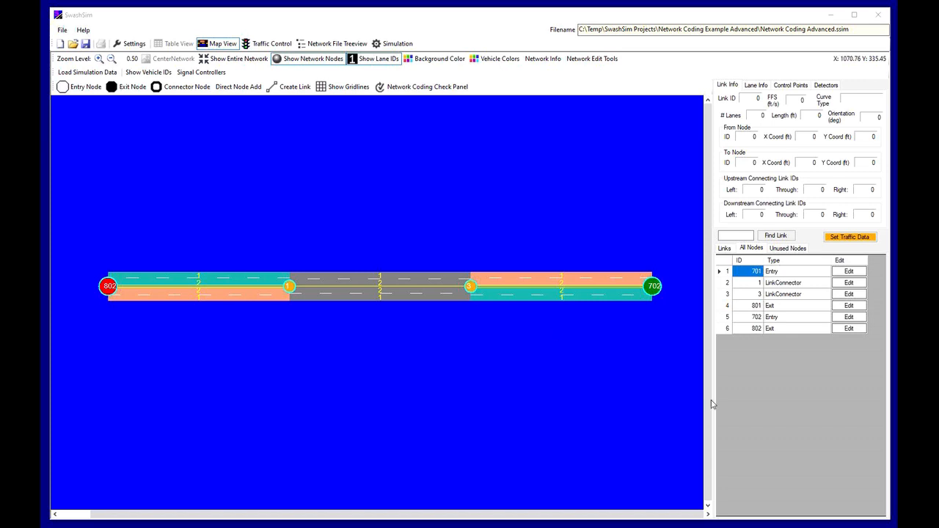
# Step: Change the ID of connector node 3 to 2 and save the node data
pyautogui.click(844, 297)
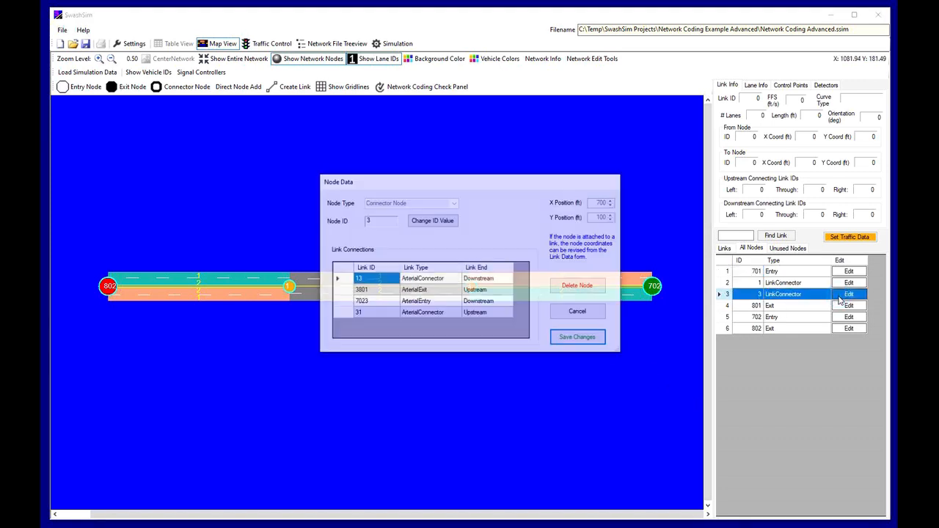
pyautogui.click(435, 223)
pyautogui.write('2')
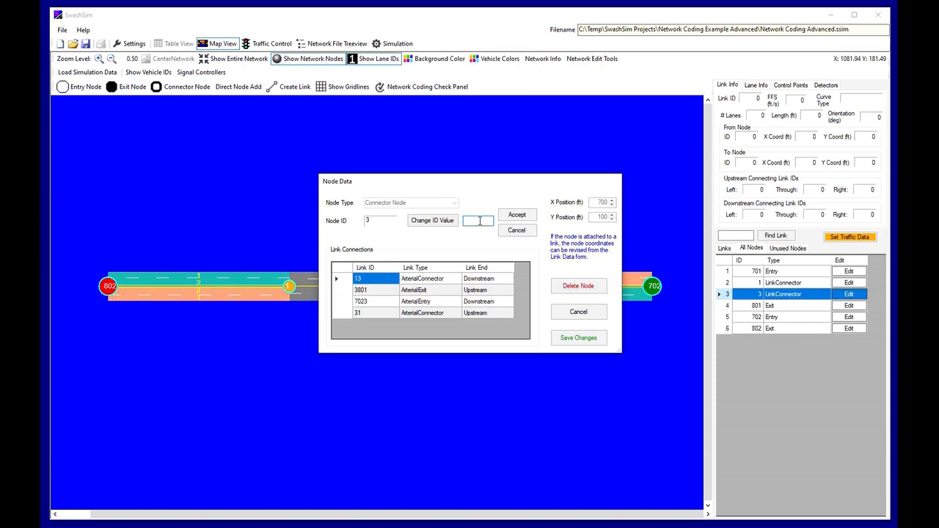
pyautogui.click(515, 213)
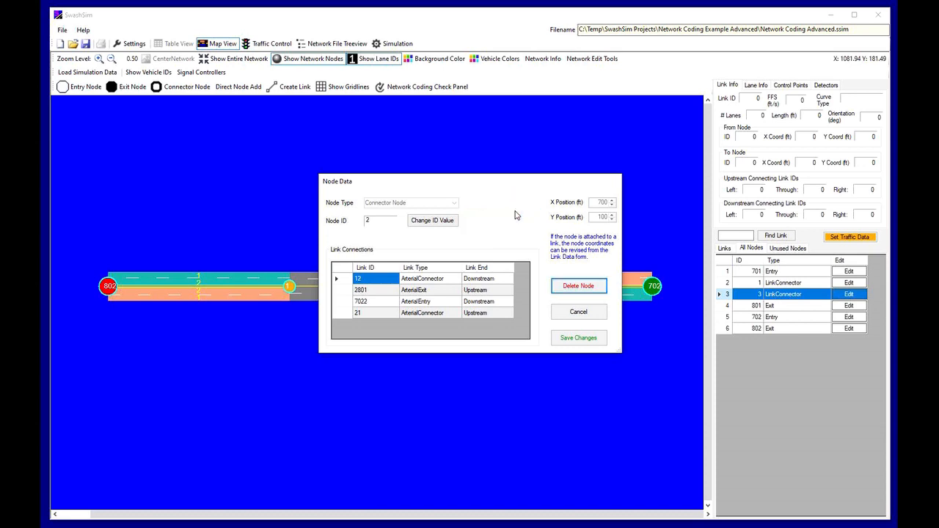
pyautogui.click(579, 340)
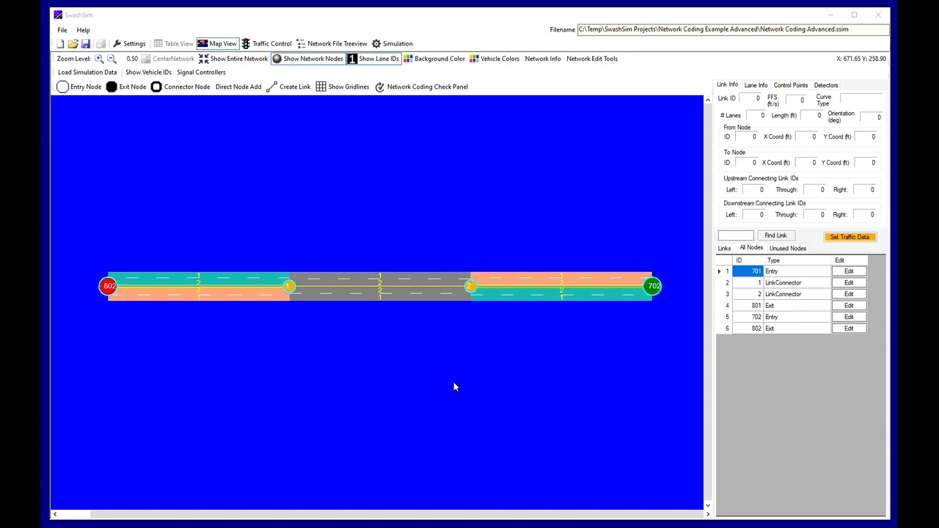
# Step: Add an unattached connector node below the arterial, at about X 429 ft and Y 261 ft, and end node placement
pyautogui.click(187, 89)
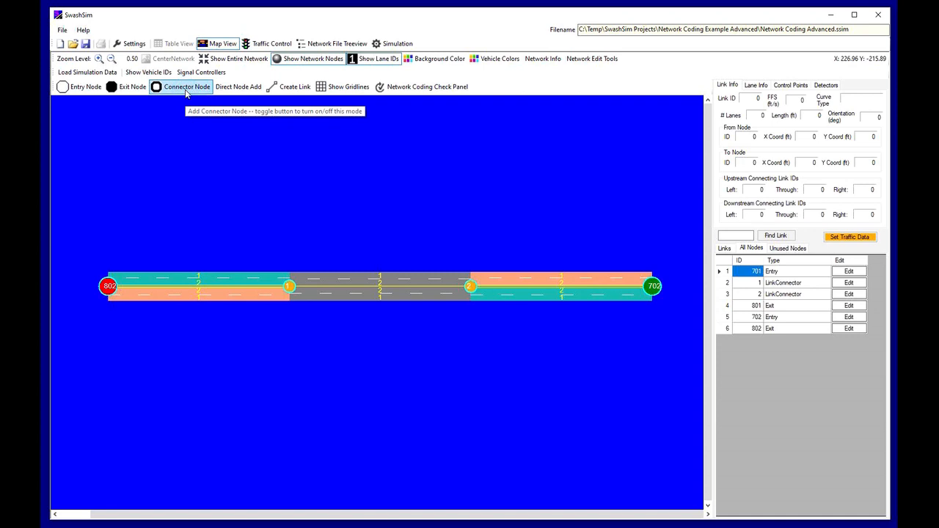
pyautogui.click(187, 90)
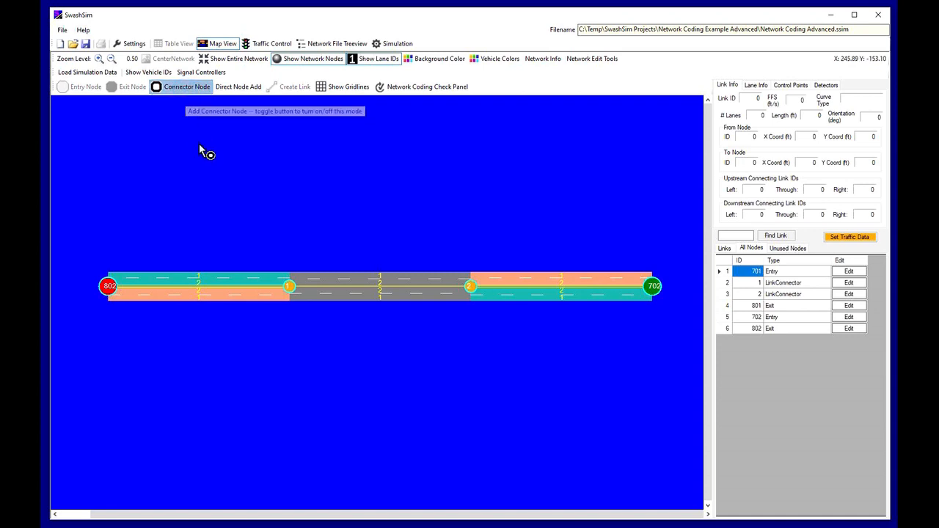
pyautogui.click(307, 384)
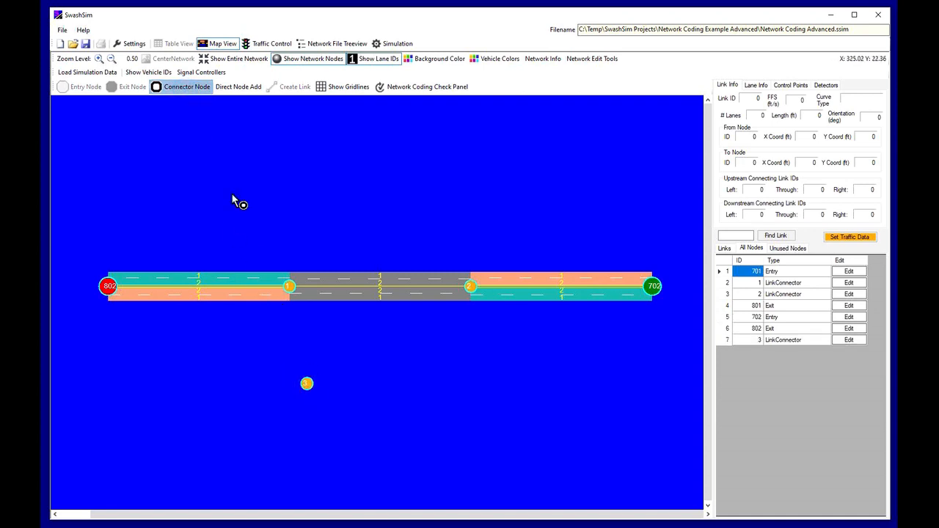
pyautogui.click(190, 85)
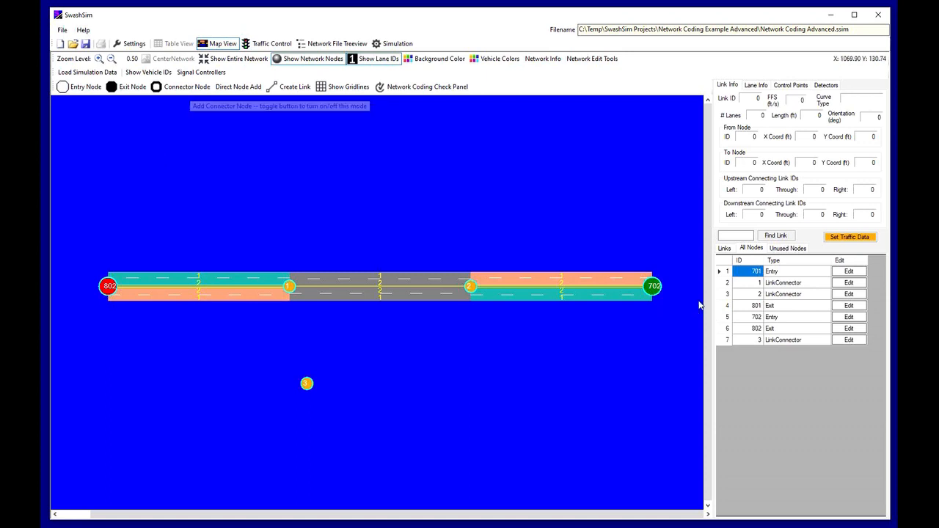
# Step: Move unused connector node 3 to X position 500 ft and Y position 300 ft, and save the node data
pyautogui.click(788, 249)
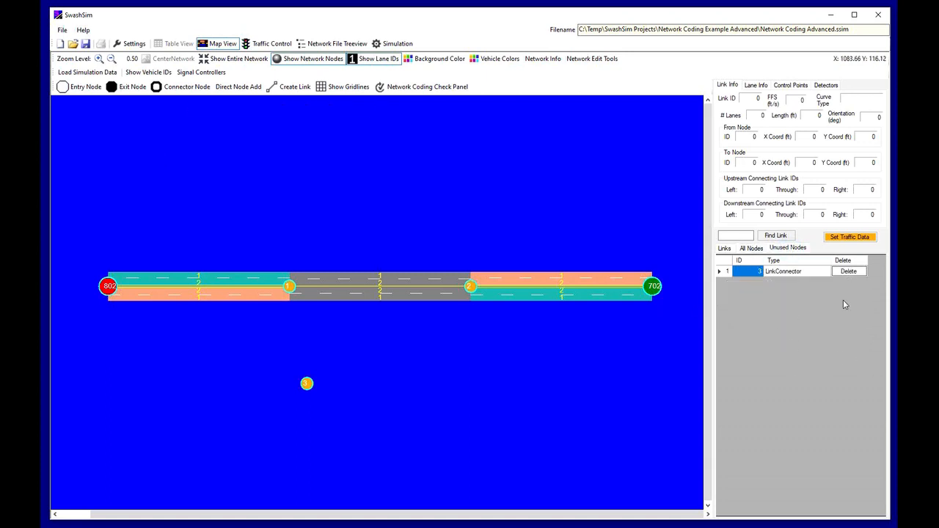
pyautogui.click(745, 250)
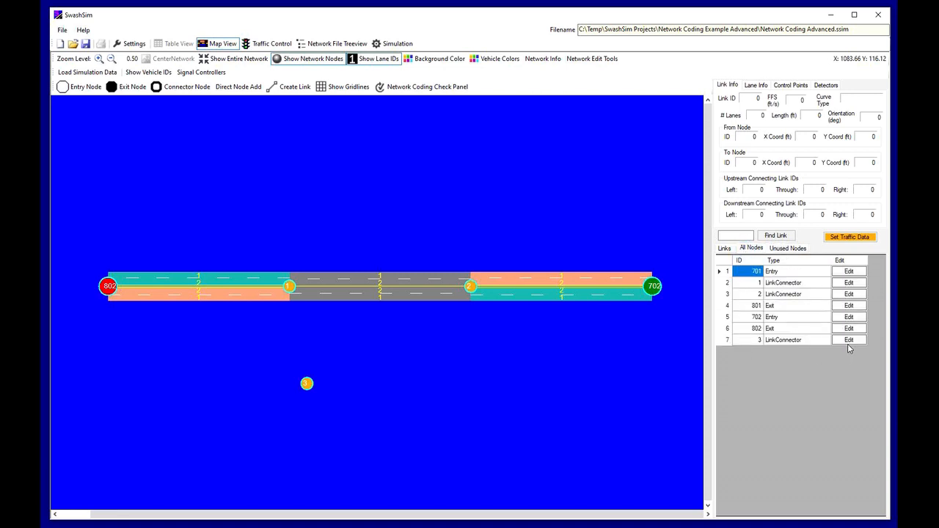
pyautogui.click(851, 340)
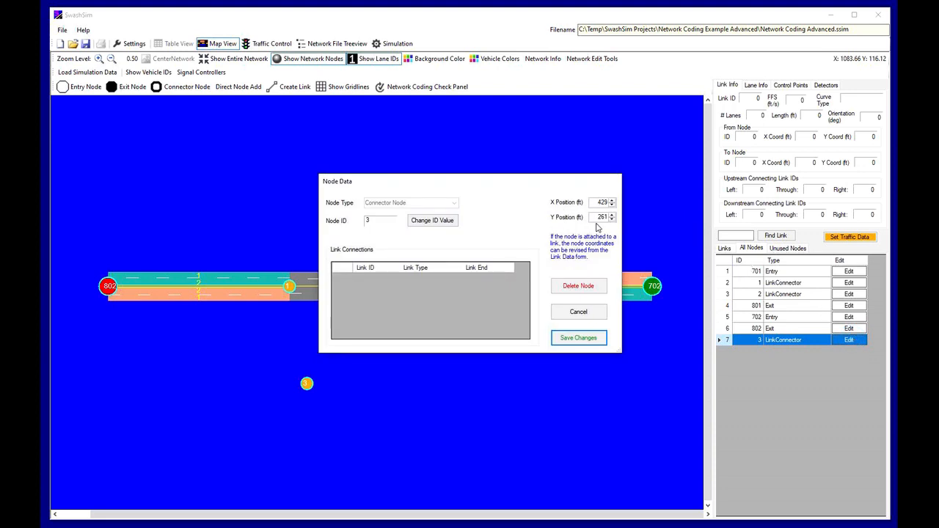
pyautogui.doubleClick(601, 202)
pyautogui.write('500')
pyautogui.doubleClick(600, 218)
pyautogui.write('300')
pyautogui.click(579, 339)
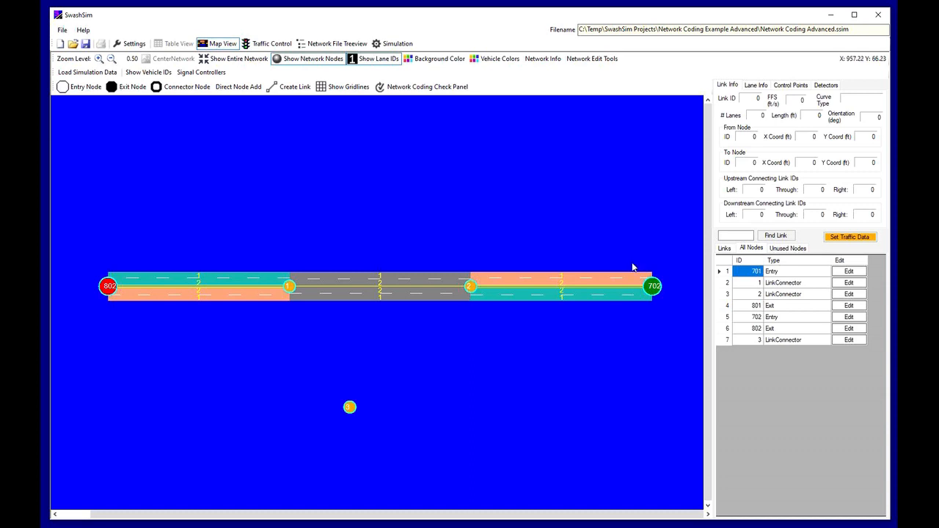
# Step: Set the Y position of node 2 to 80 ft through the data of link 12, and save the link
pyautogui.click(851, 295)
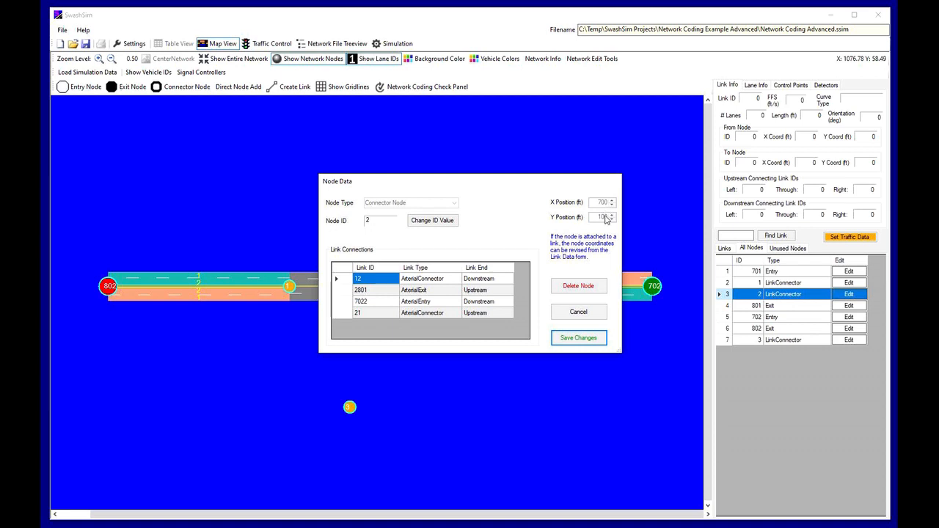
pyautogui.click(585, 318)
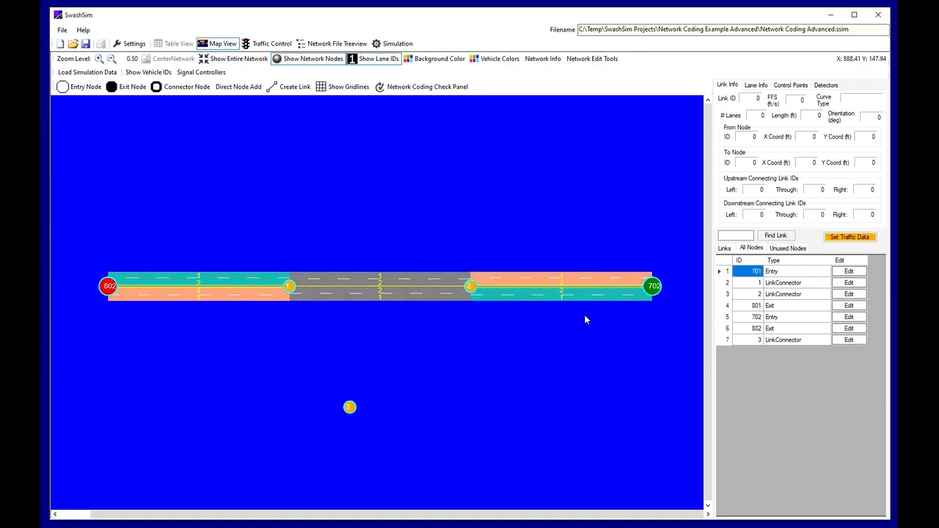
pyautogui.click(728, 249)
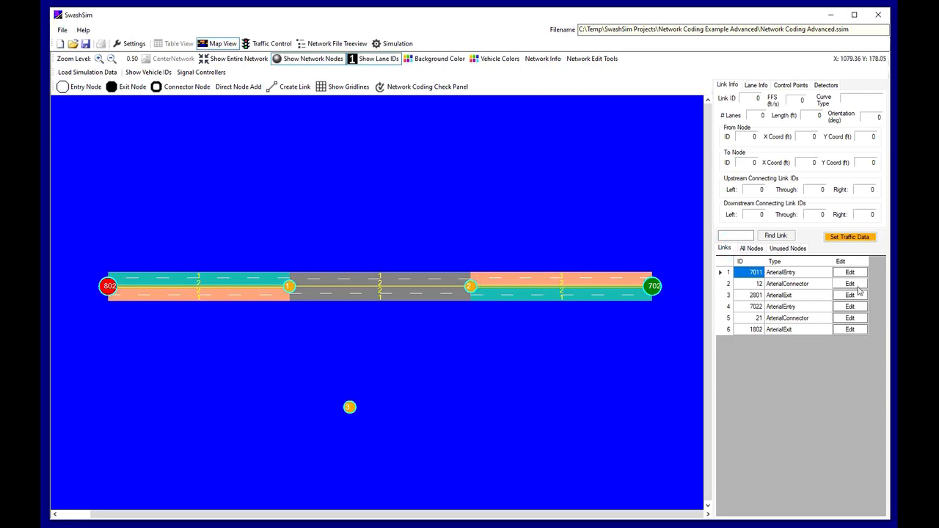
pyautogui.click(859, 286)
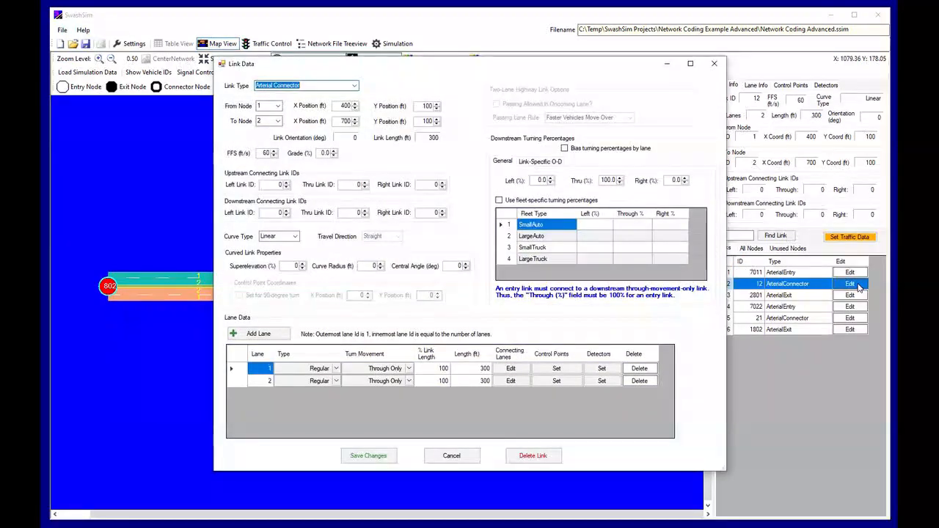
pyautogui.doubleClick(429, 121)
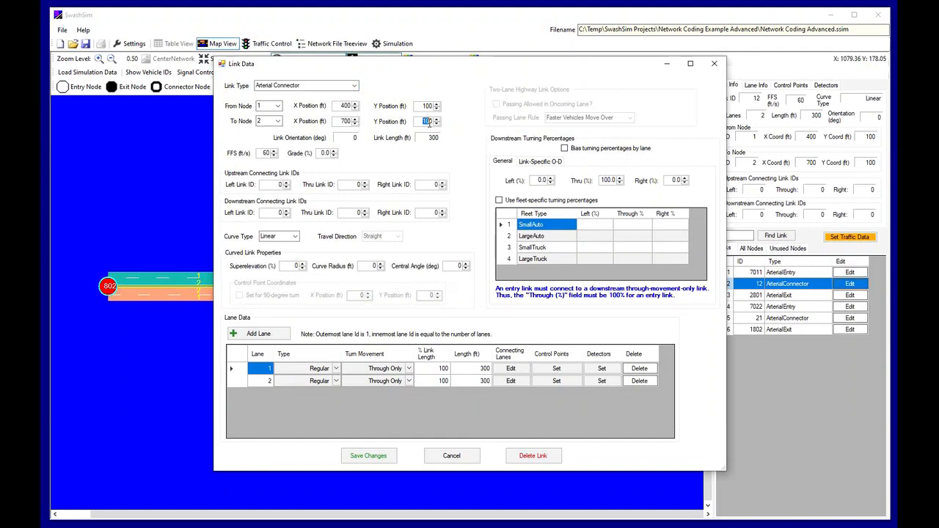
pyautogui.write('80')
pyautogui.press('Tab')
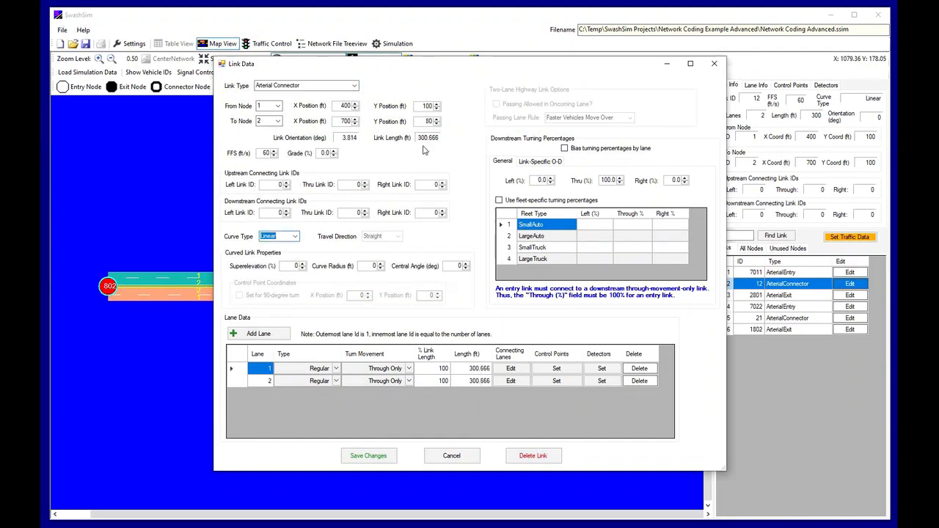
pyautogui.click(389, 460)
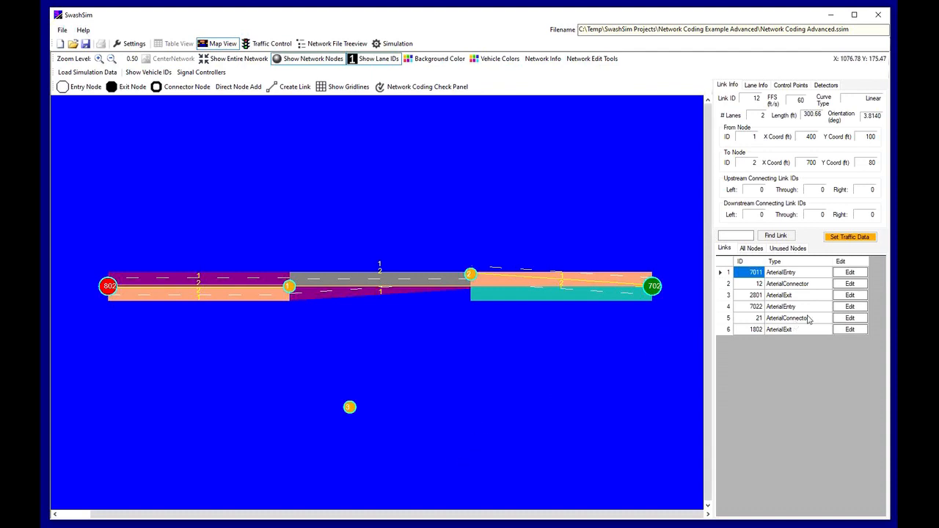
# Step: Re-save links 21, 2801 and 7022 so that their geometry follows the new position of node 2
pyautogui.click(850, 320)
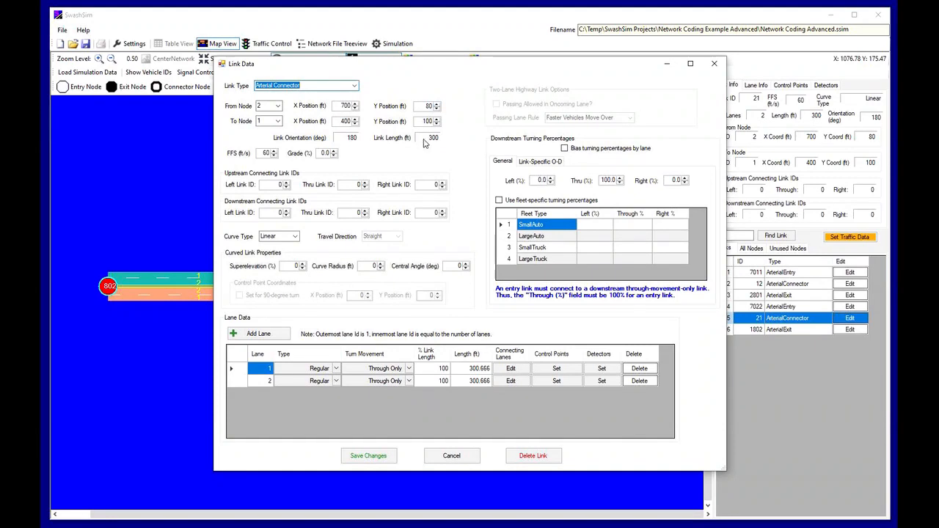
pyautogui.click(386, 457)
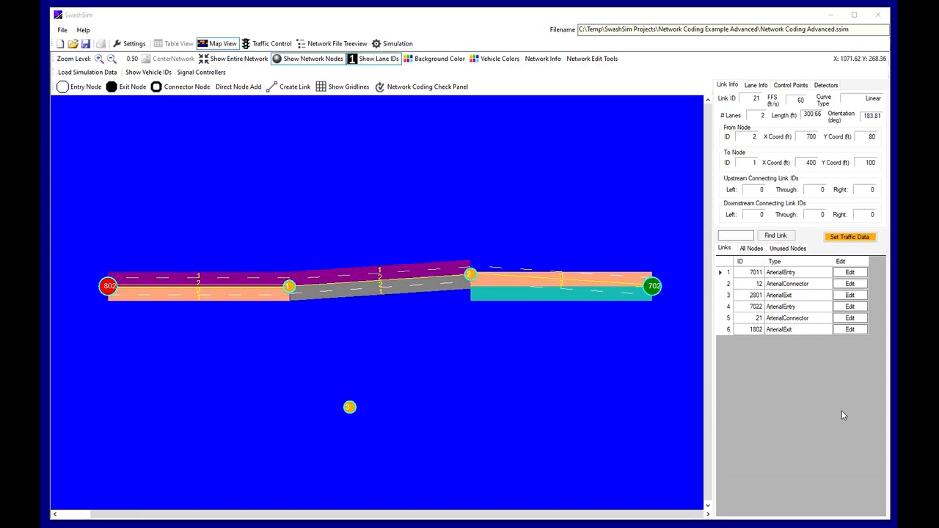
pyautogui.click(858, 296)
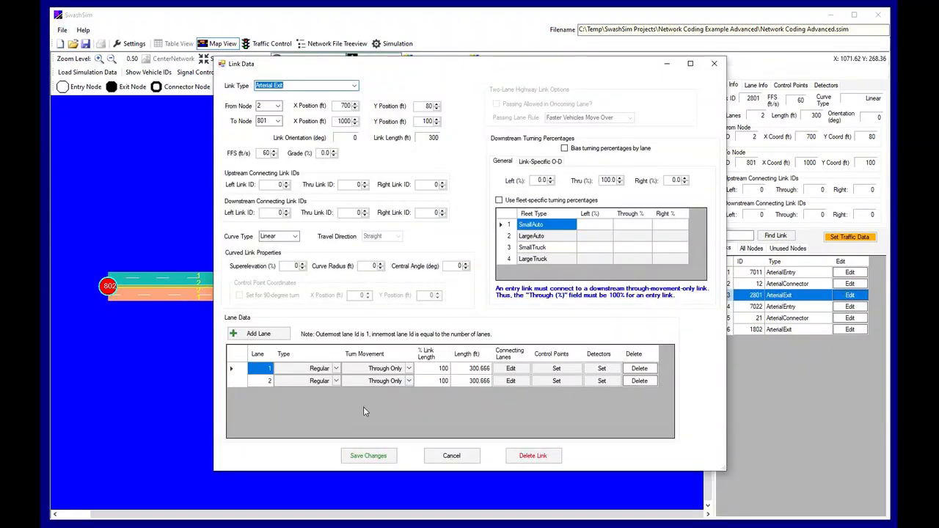
pyautogui.click(368, 455)
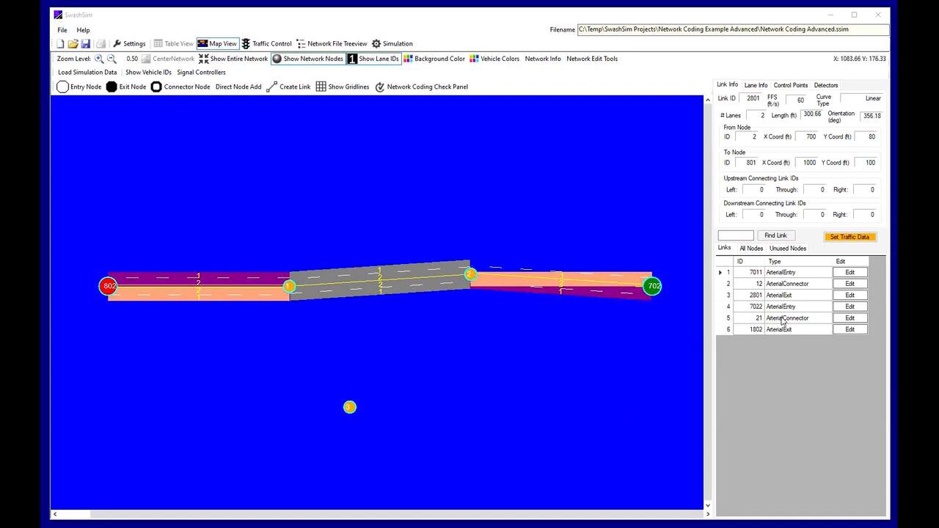
pyautogui.click(864, 311)
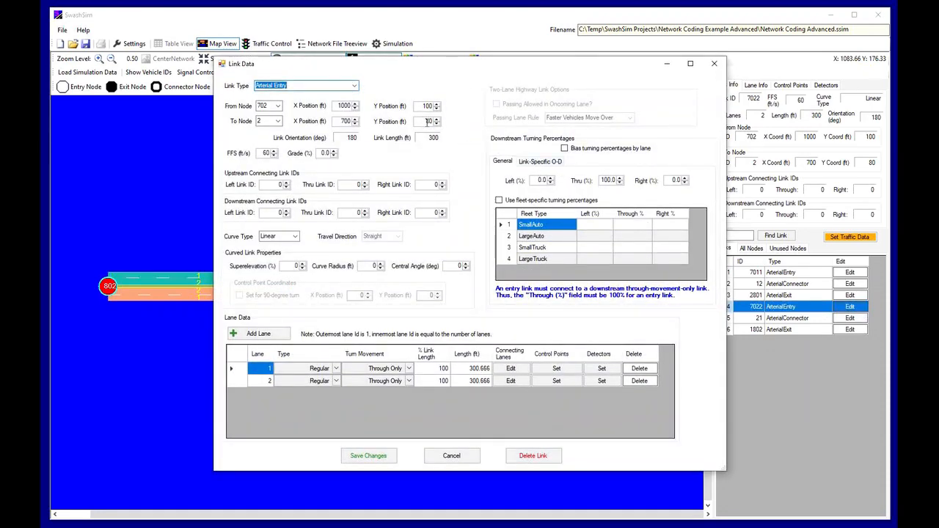
pyautogui.click(381, 462)
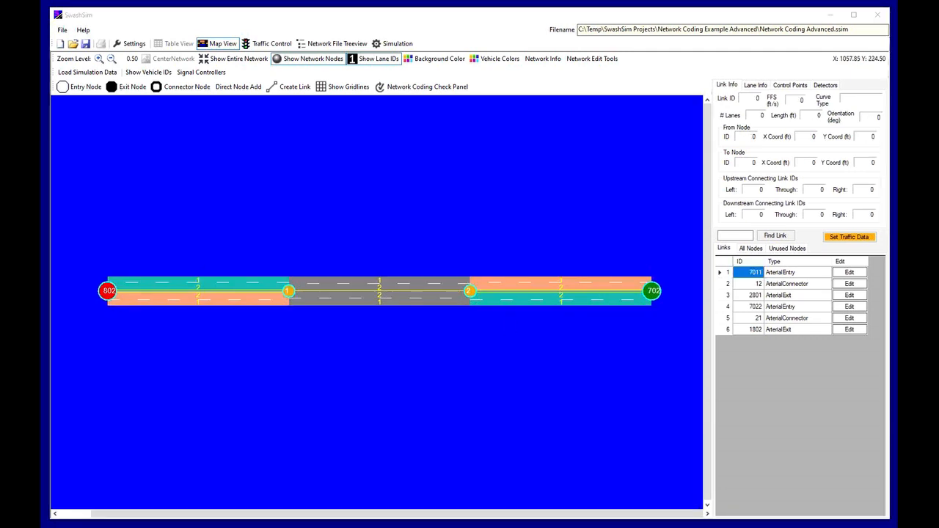
# Step: Start deleting link 12 from its link data, and cancel the deletion
pyautogui.click(726, 284)
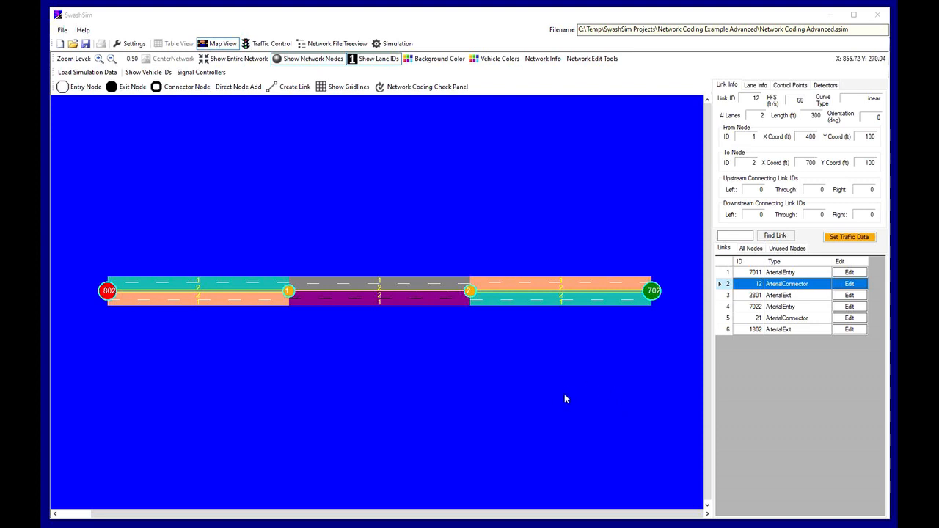
pyautogui.click(857, 285)
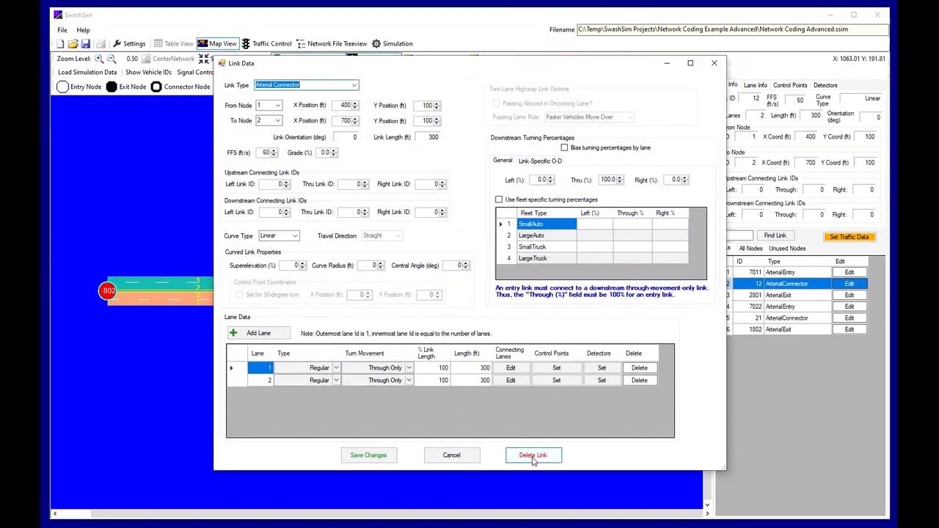
pyautogui.click(533, 456)
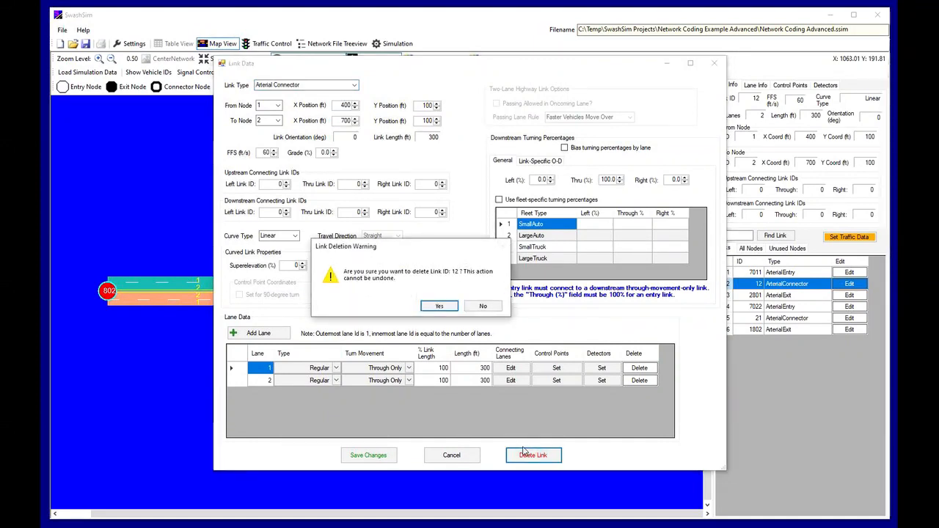
pyautogui.click(484, 306)
pyautogui.click(451, 455)
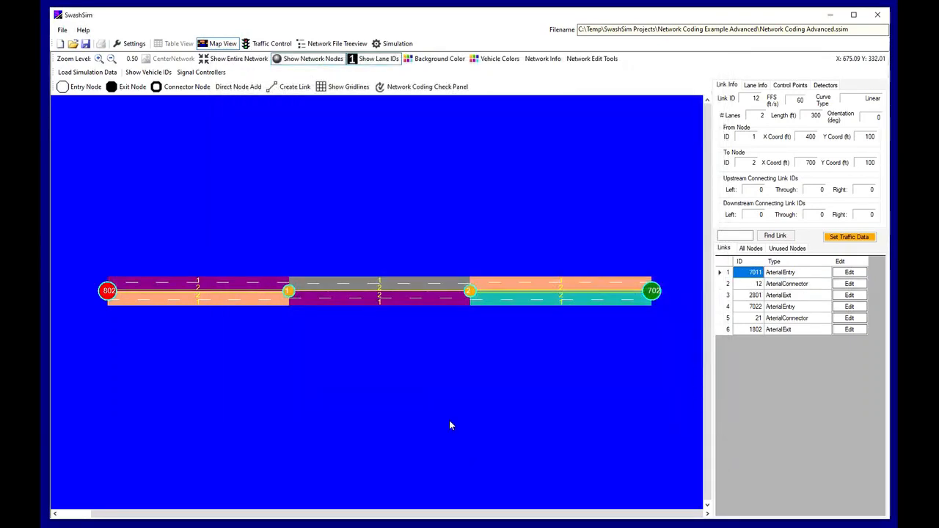
# Step: Delete link 12, the connector from node 1 to node 2, directly on the map
pyautogui.rightClick(418, 302)
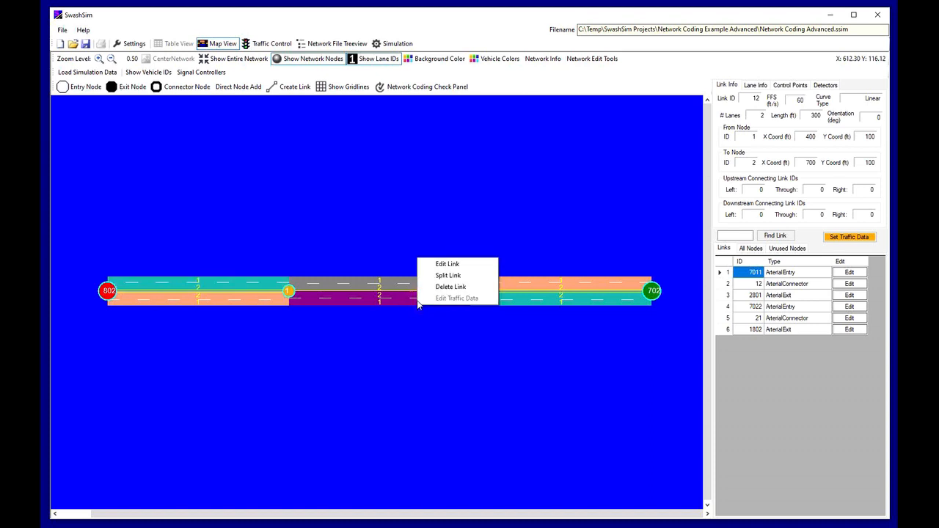
pyautogui.click(462, 290)
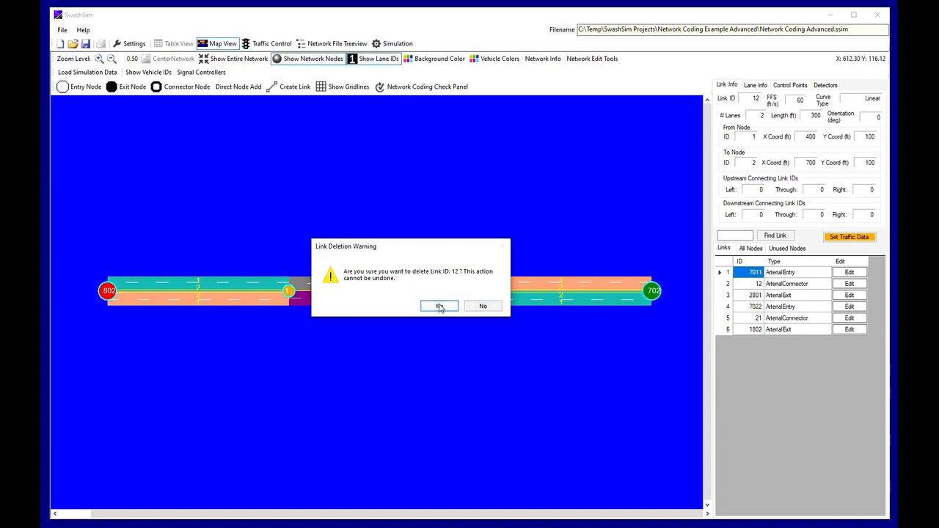
pyautogui.click(438, 306)
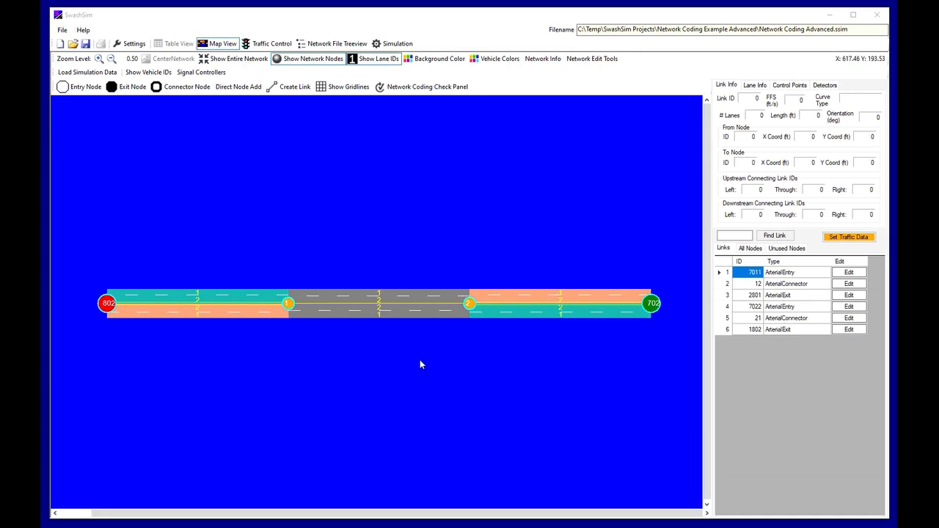
# Step: Split link 12, the connector from node 1 to node 2, length-wise at its midpoint (50%)
pyautogui.click(405, 316)
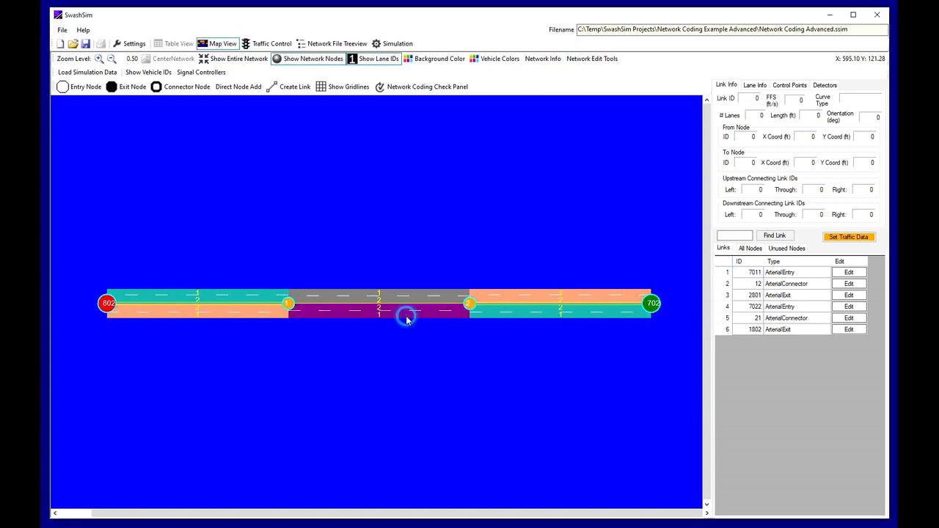
pyautogui.rightClick(406, 316)
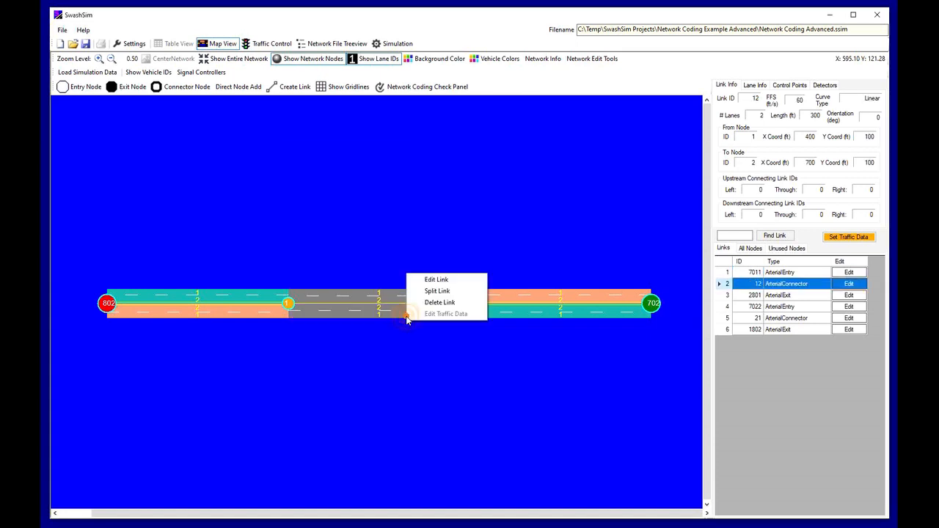
pyautogui.click(437, 291)
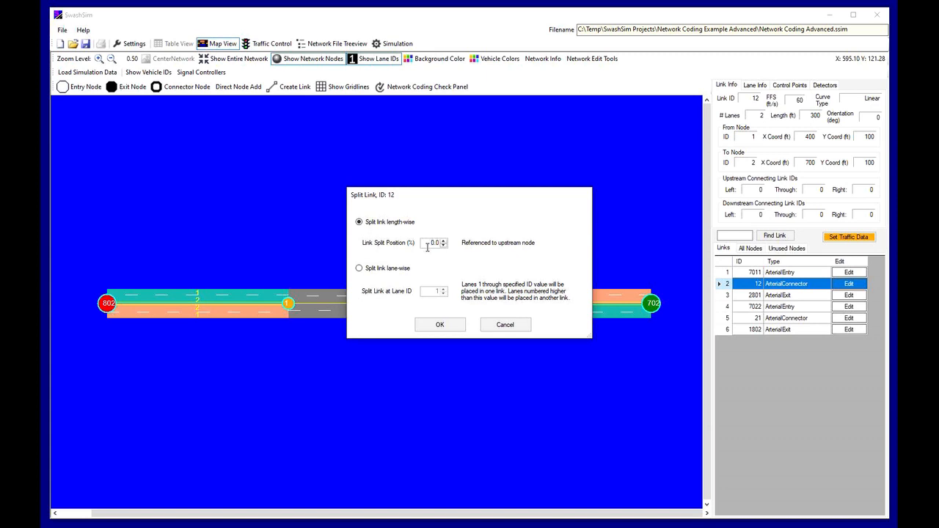
pyautogui.write('5')
pyautogui.press('Tab')
pyautogui.click(439, 328)
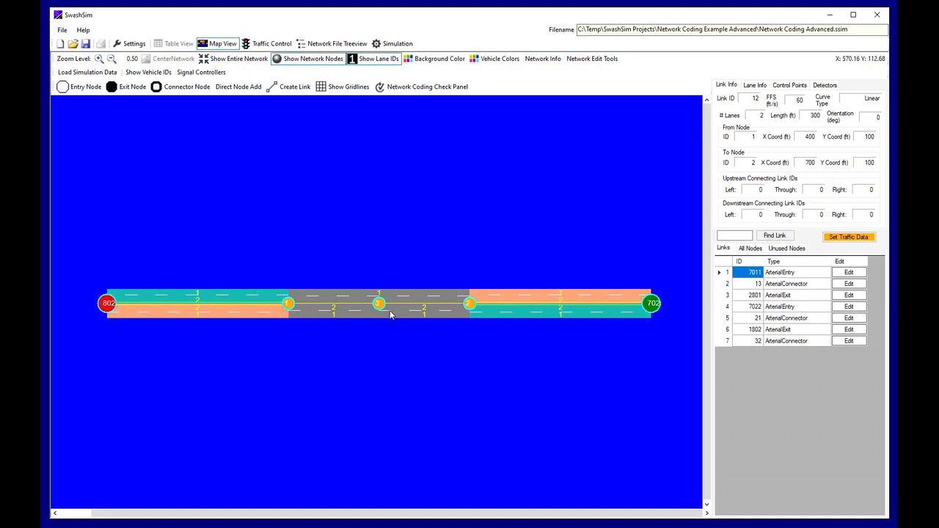
# Step: Inspect the link info of both halves of the split connector, and briefly view the network coding check tools
pyautogui.click(348, 314)
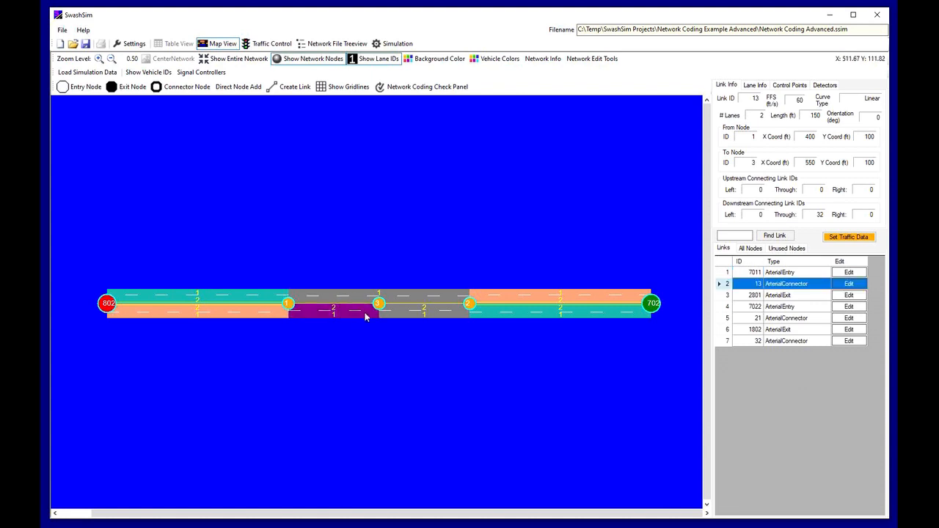
pyautogui.click(416, 318)
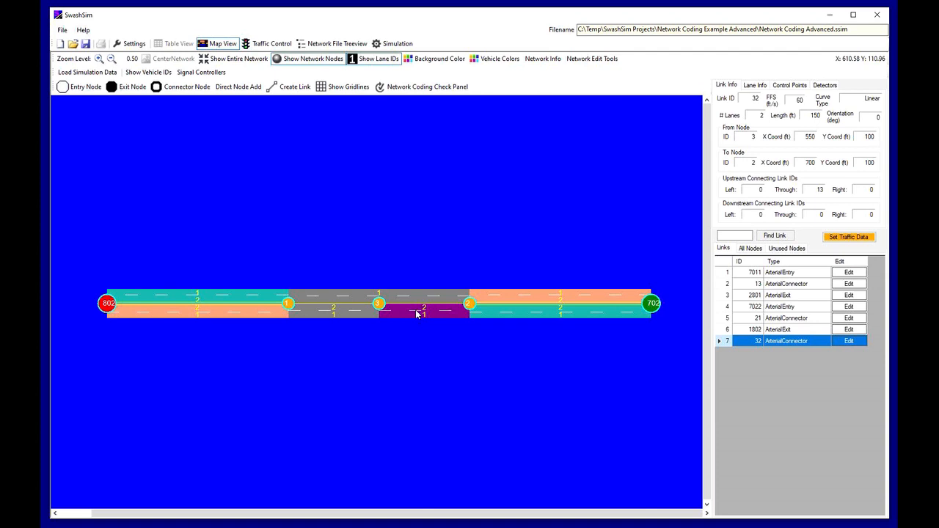
pyautogui.click(441, 88)
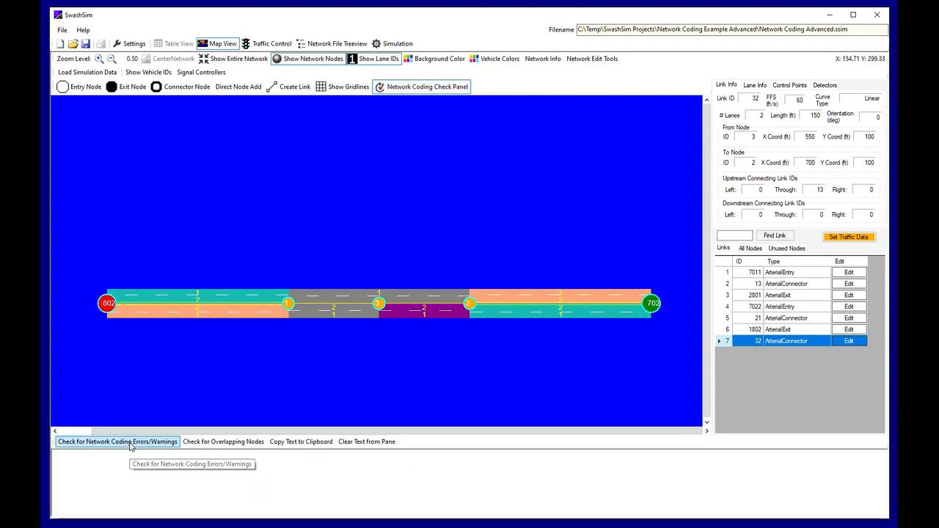
pyautogui.click(425, 88)
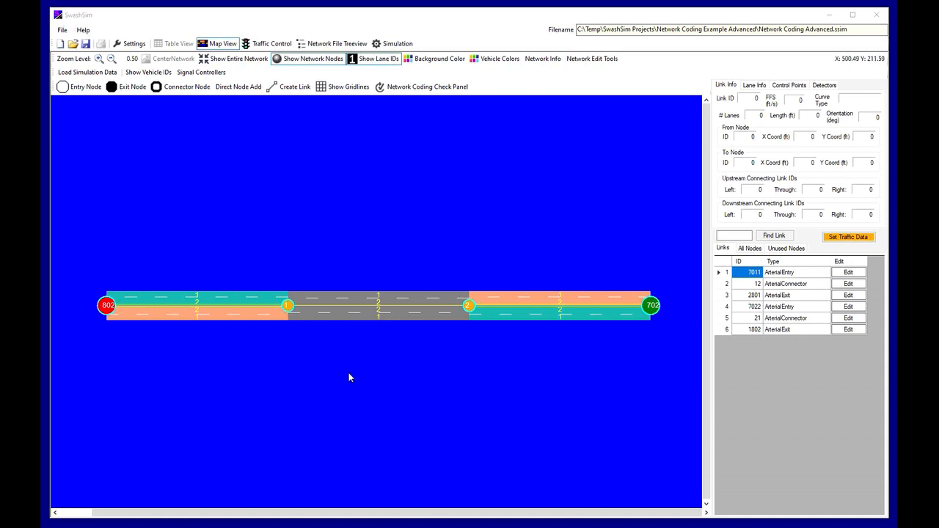
# Step: Split link 12 lane-wise at lane ID 1, and inspect the two parallel links between its end nodes
pyautogui.rightClick(392, 320)
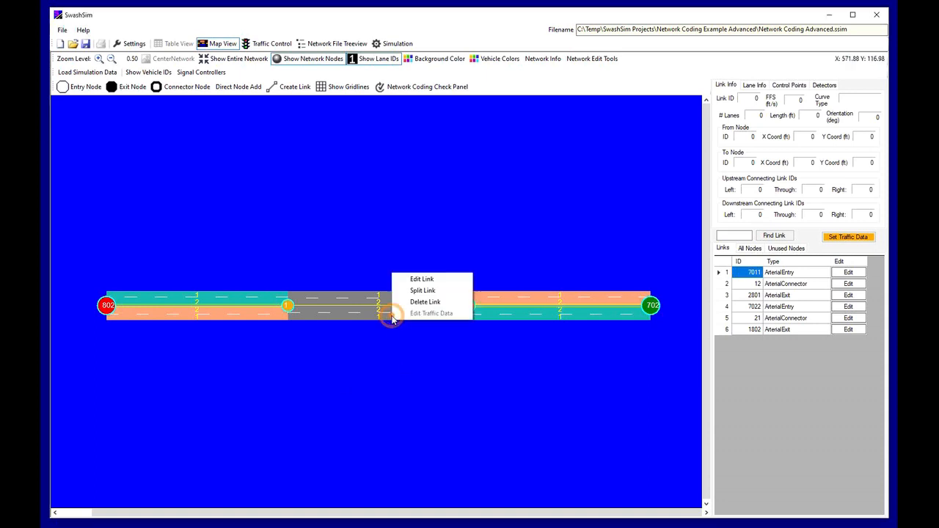
pyautogui.click(423, 291)
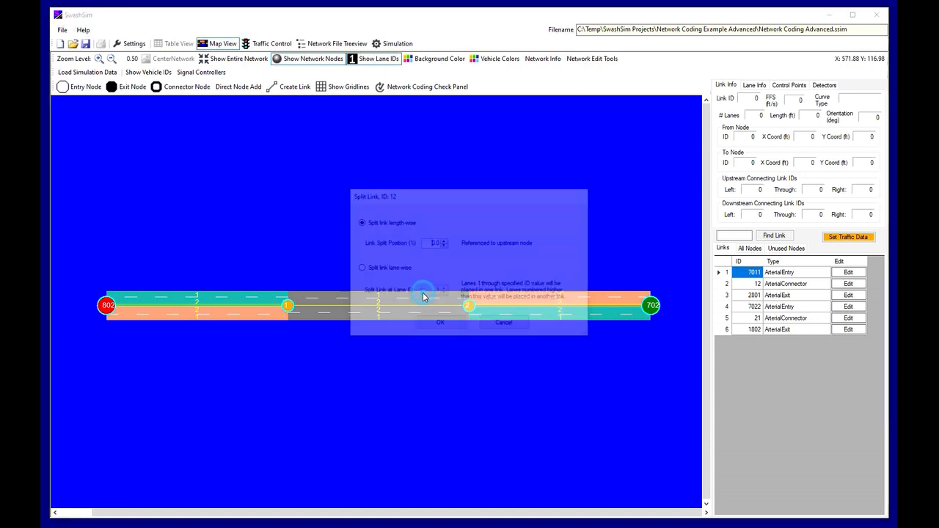
pyautogui.click(388, 269)
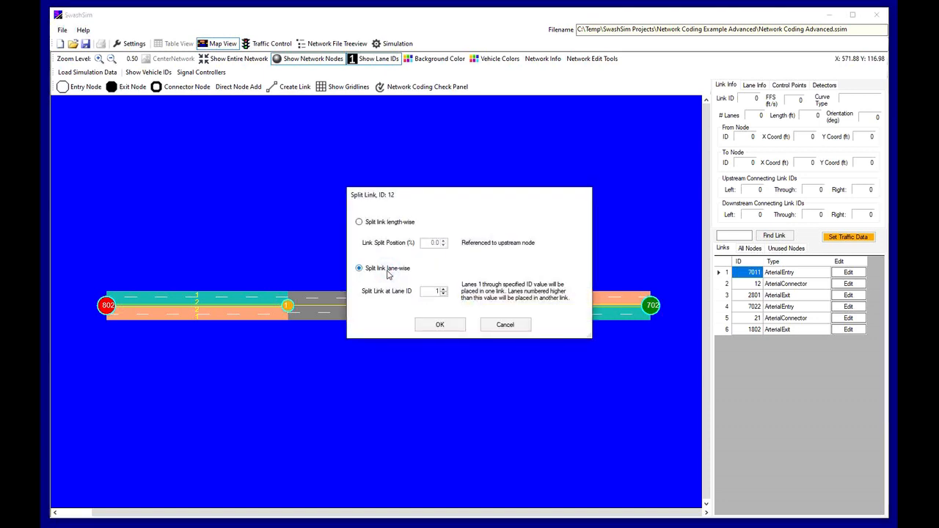
pyautogui.moveTo(473, 200); pyautogui.dragTo(374, 356)
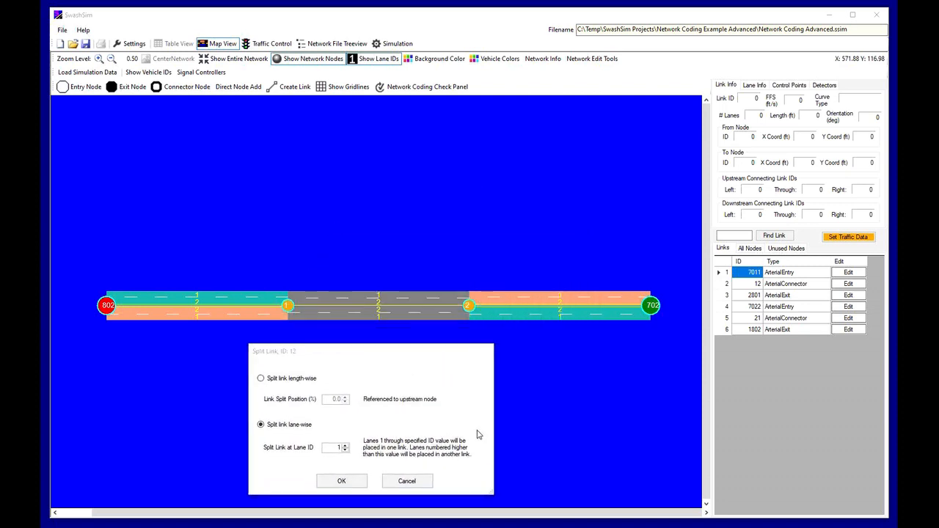
pyautogui.click(348, 451)
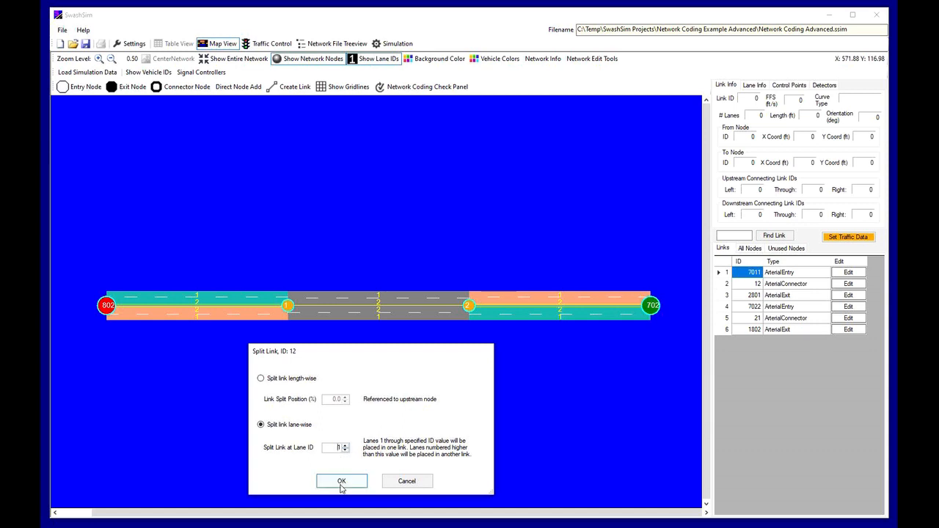
pyautogui.click(341, 482)
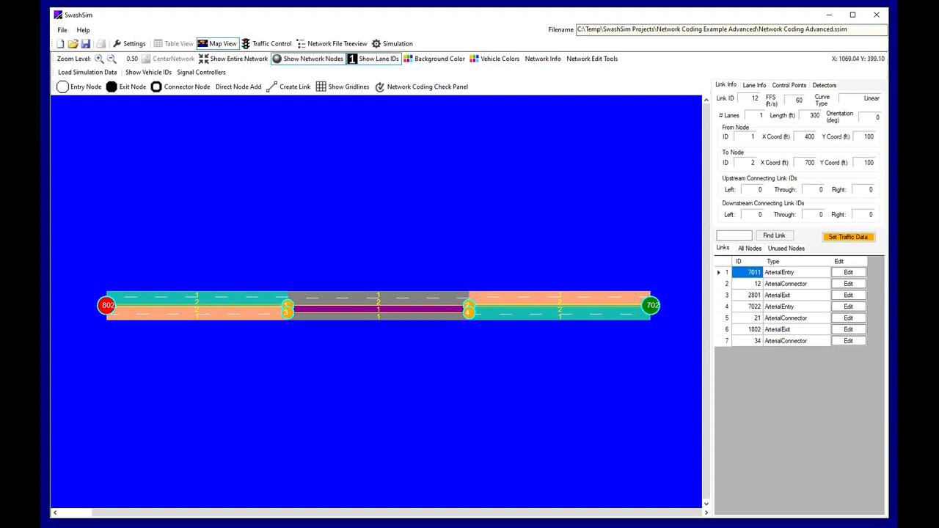
pyautogui.click(358, 312)
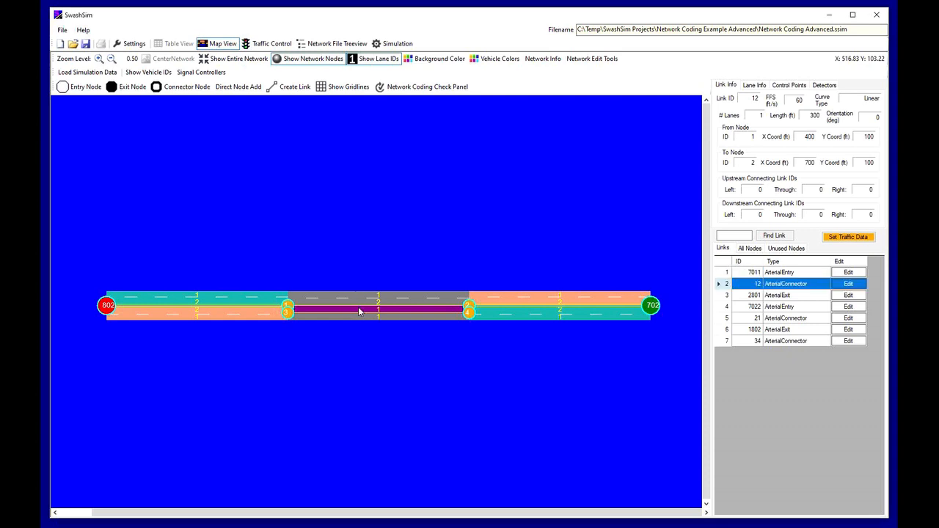
pyautogui.click(362, 318)
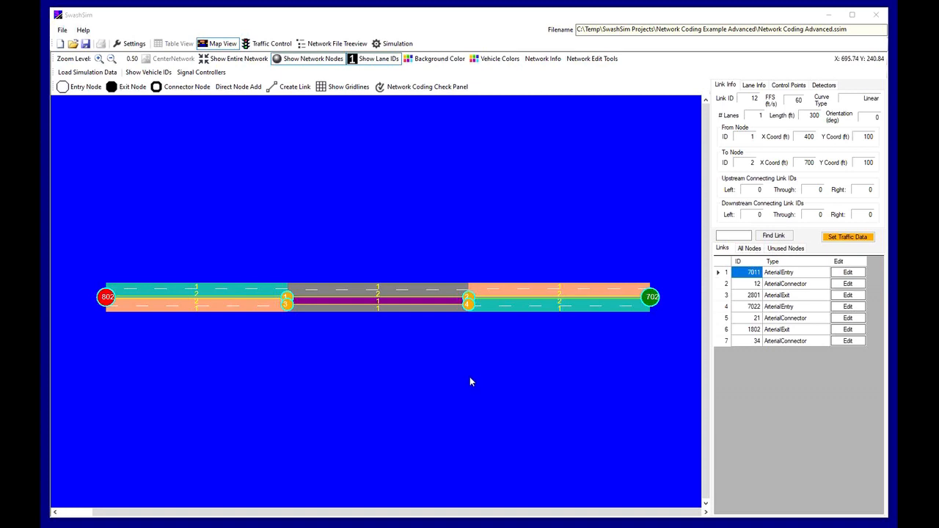
# Step: Set the X position of node 801 to 1400 ft through the data of exit link 2801, and save the link
pyautogui.click(512, 323)
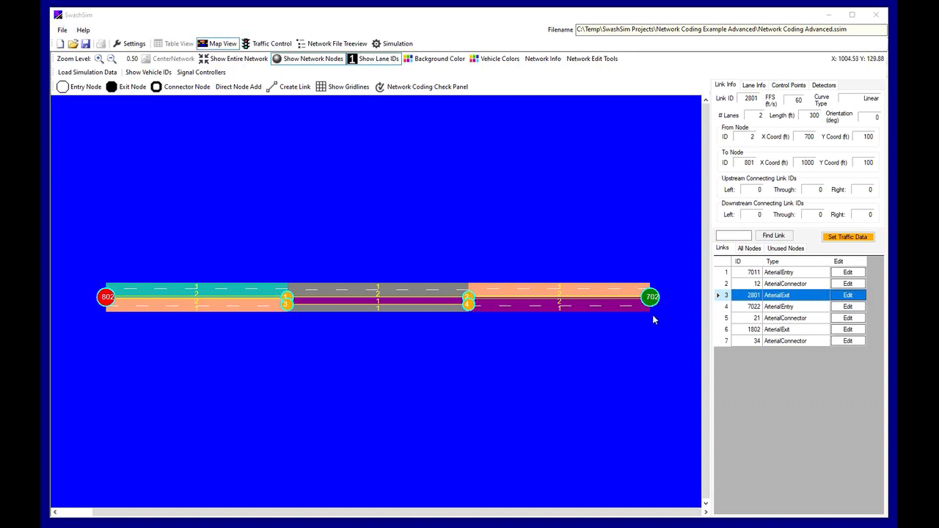
pyautogui.click(853, 297)
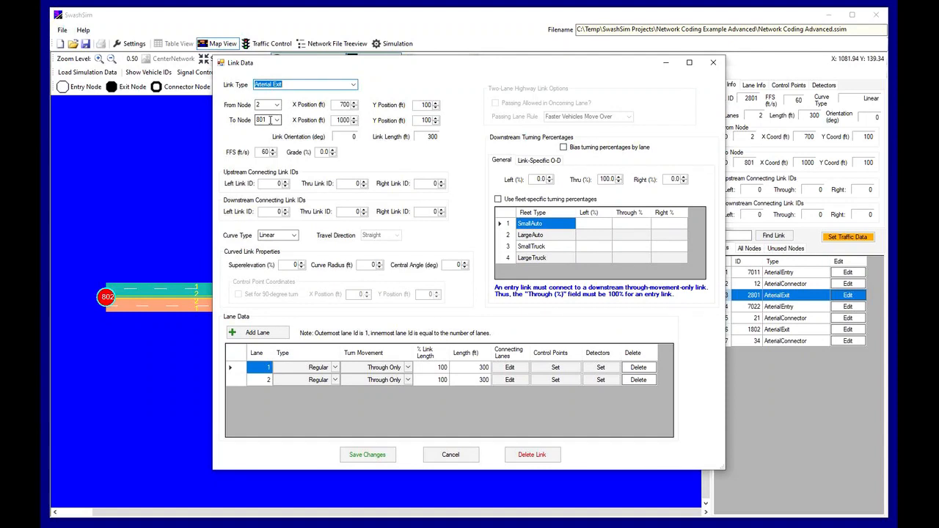
pyautogui.moveTo(344, 121); pyautogui.dragTo(342, 121)
pyautogui.write('4')
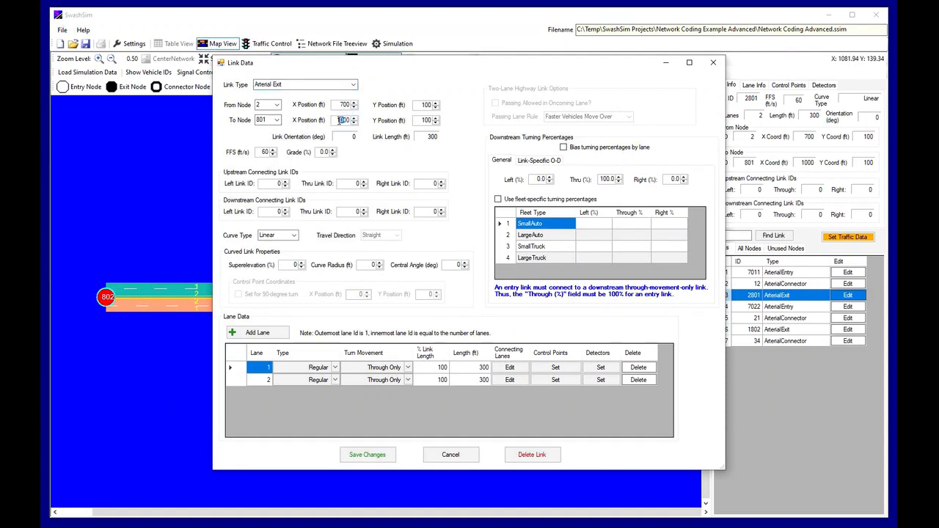
pyautogui.click(371, 457)
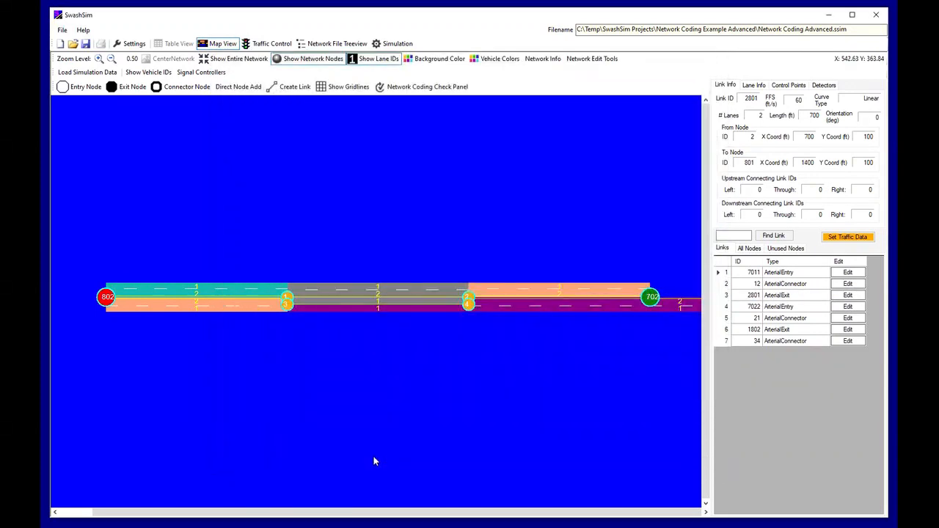
# Step: Split exit link 2801 length-wise at its midpoint (50%)
pyautogui.moveTo(659, 390); pyautogui.dragTo(482, 399)
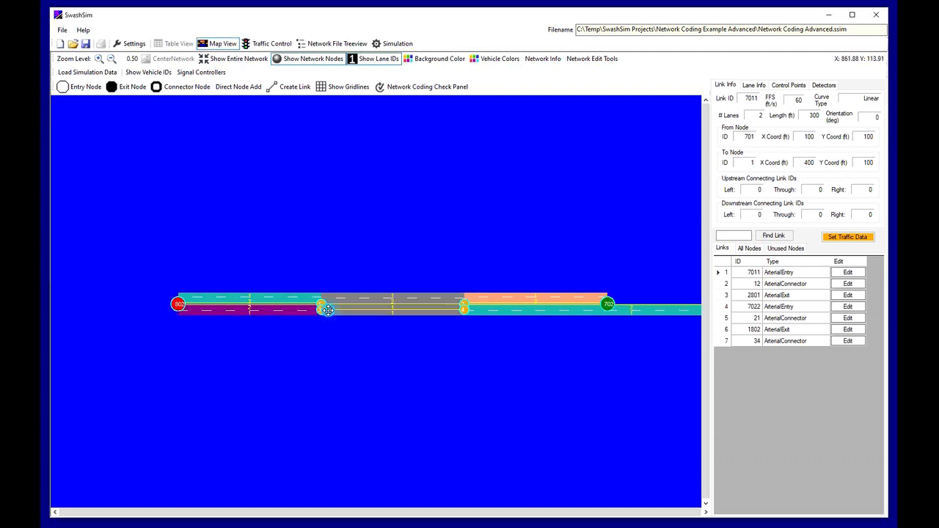
pyautogui.click(328, 309)
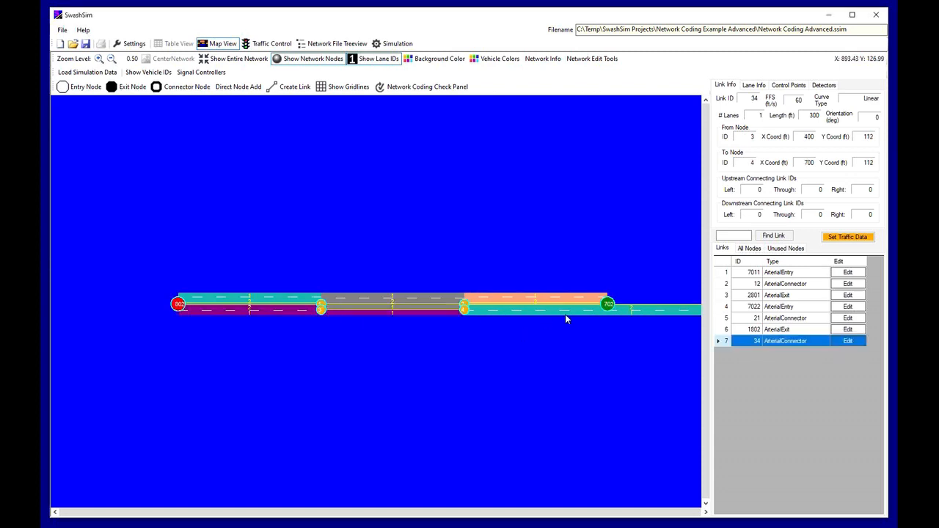
pyautogui.click(592, 316)
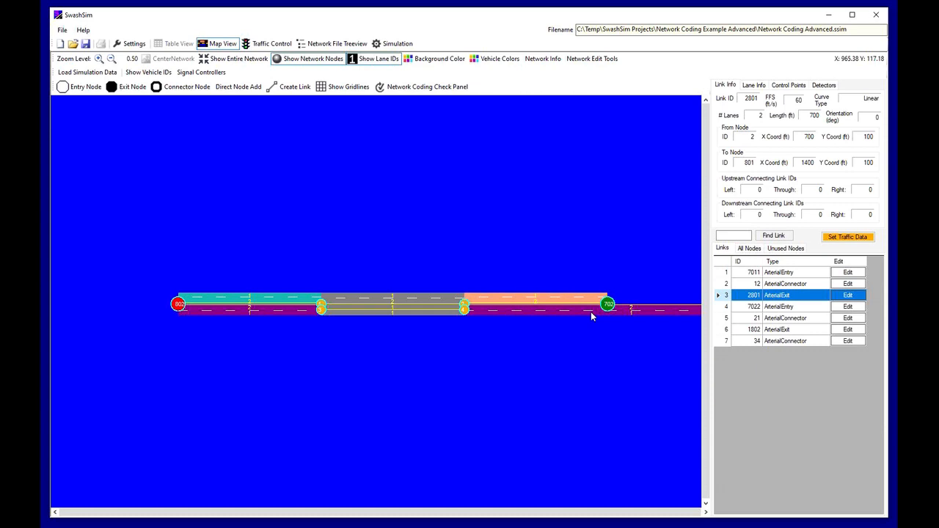
pyautogui.rightClick(591, 316)
pyautogui.click(633, 287)
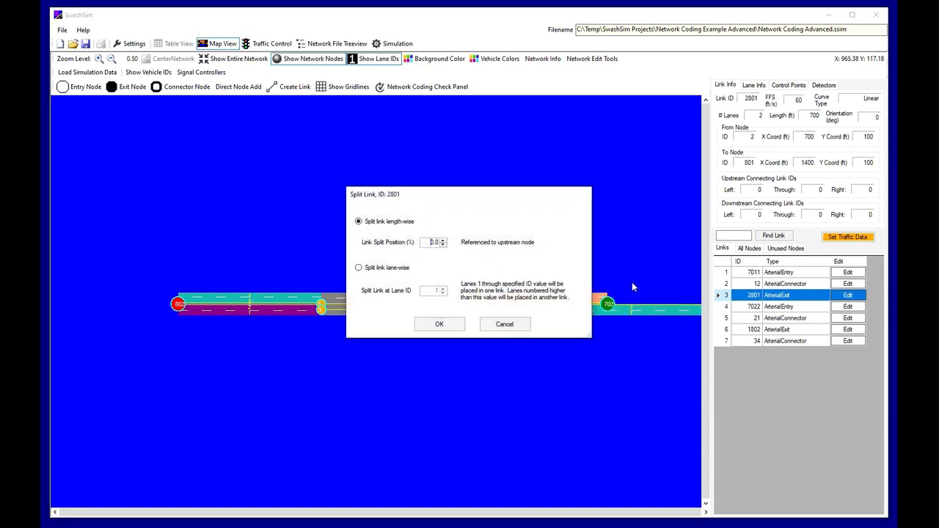
pyautogui.click(430, 242)
pyautogui.write('5')
pyautogui.press('Tab')
pyautogui.click(450, 324)
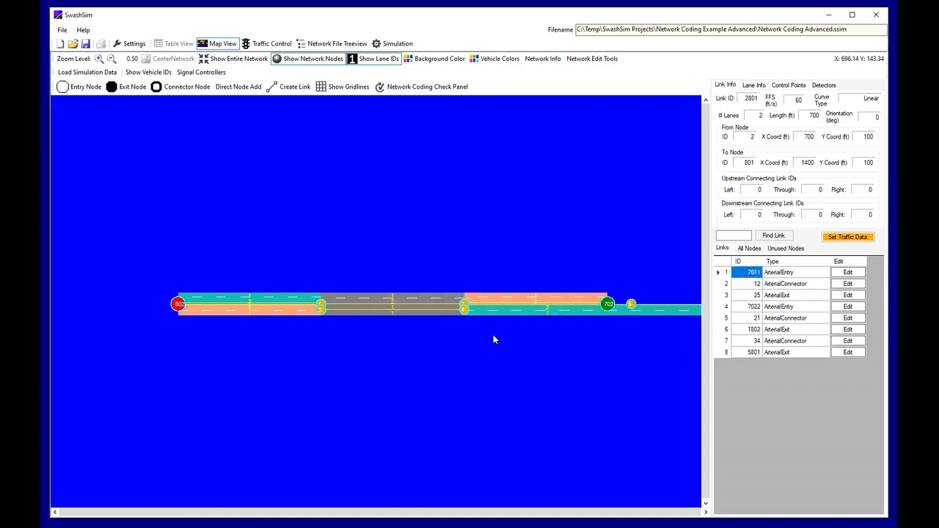
# Step: Change the link type of link 25, from node 2 to node 5, to Arterial Connector, save it, and check links 25 and 5801
pyautogui.click(665, 375)
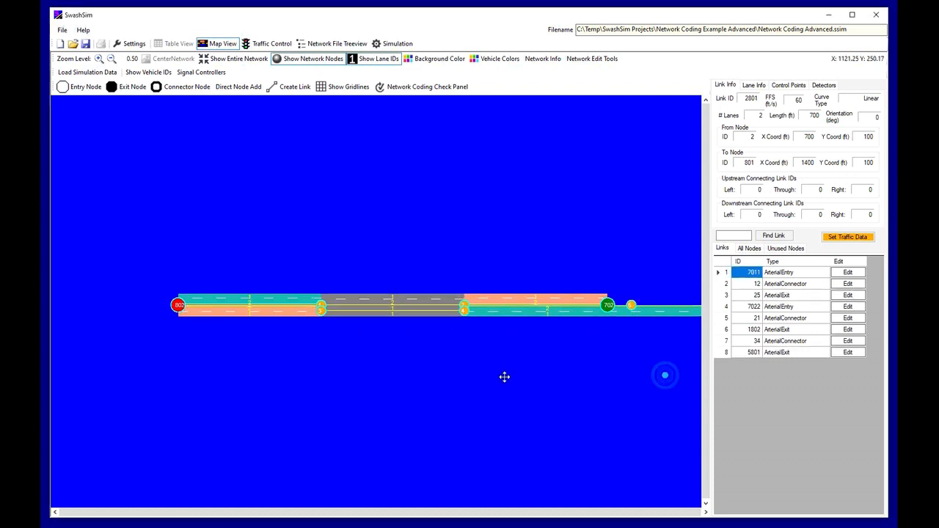
pyautogui.click(238, 58)
pyautogui.moveTo(656, 383); pyautogui.dragTo(363, 360)
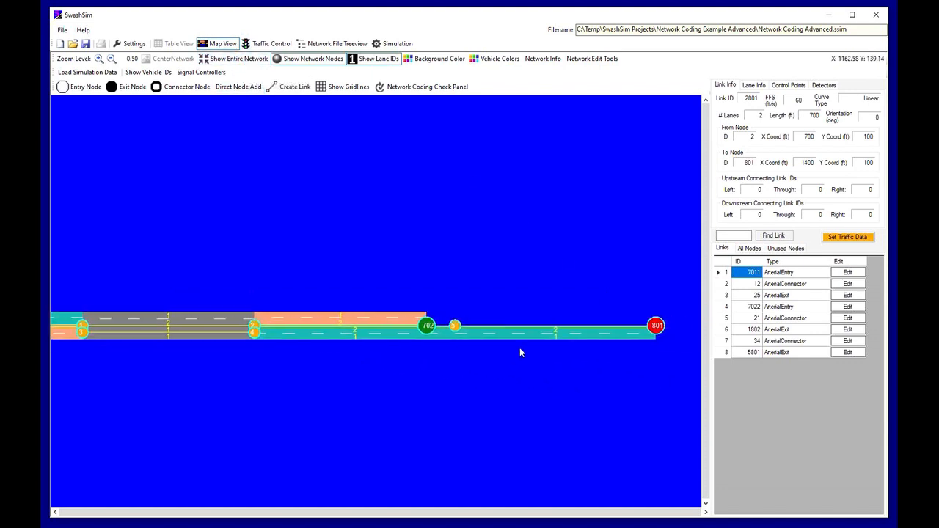
pyautogui.click(439, 334)
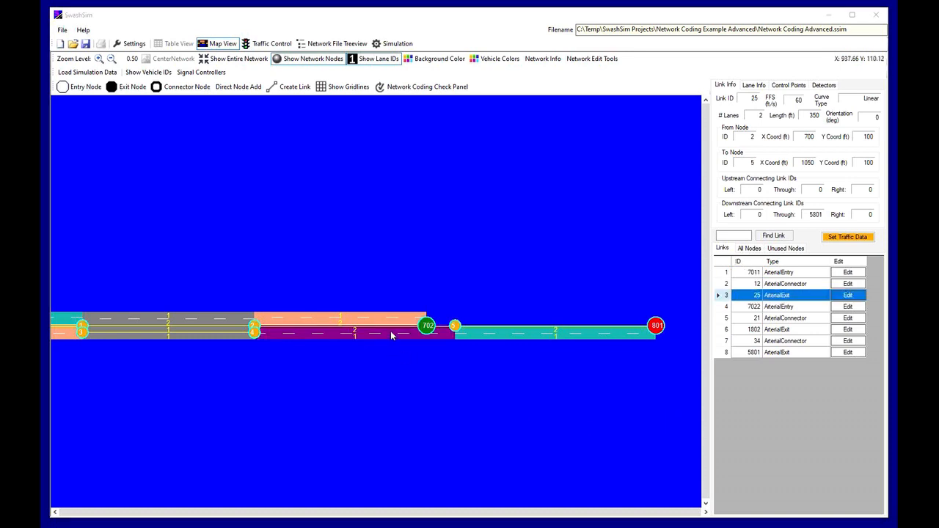
pyautogui.click(859, 296)
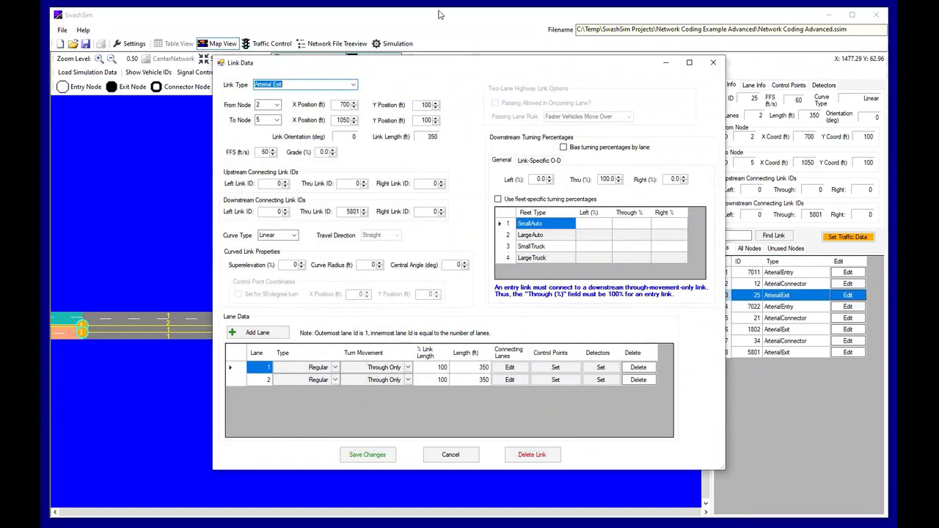
pyautogui.click(354, 86)
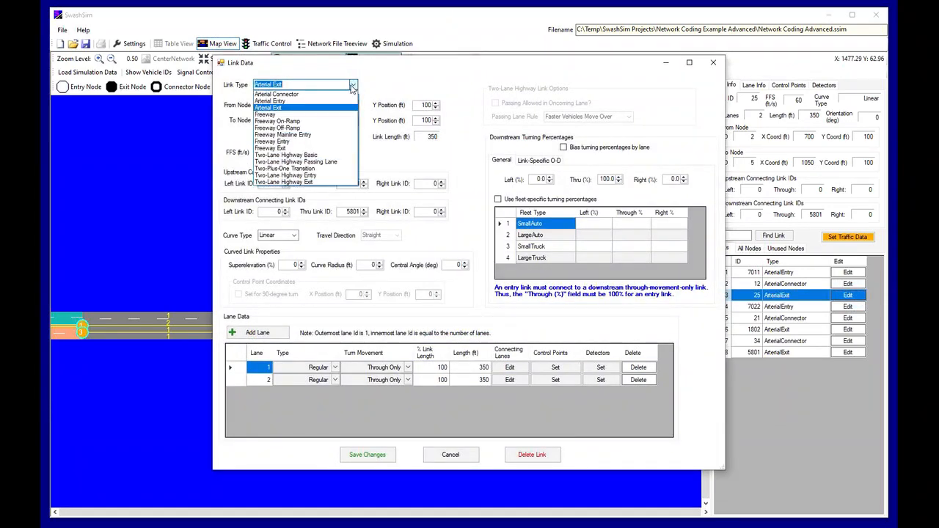
pyautogui.click(319, 95)
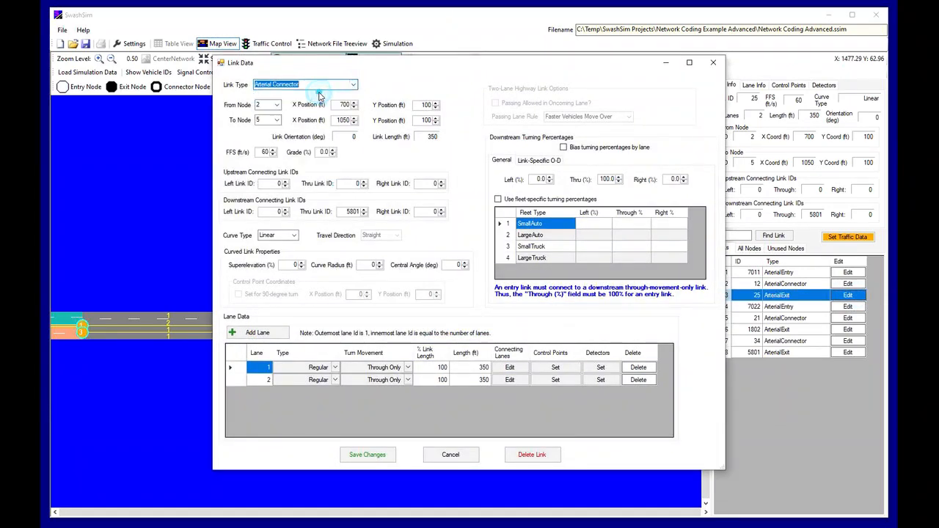
pyautogui.click(371, 455)
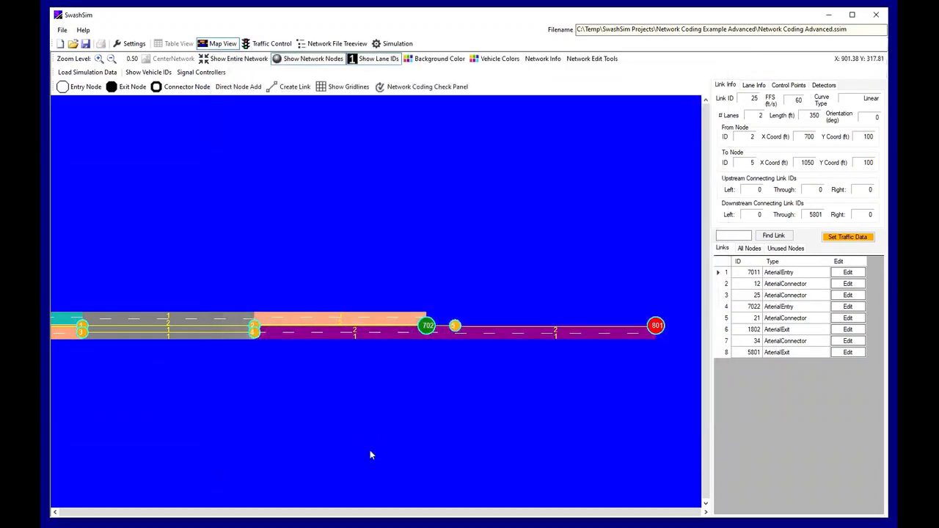
pyautogui.click(378, 338)
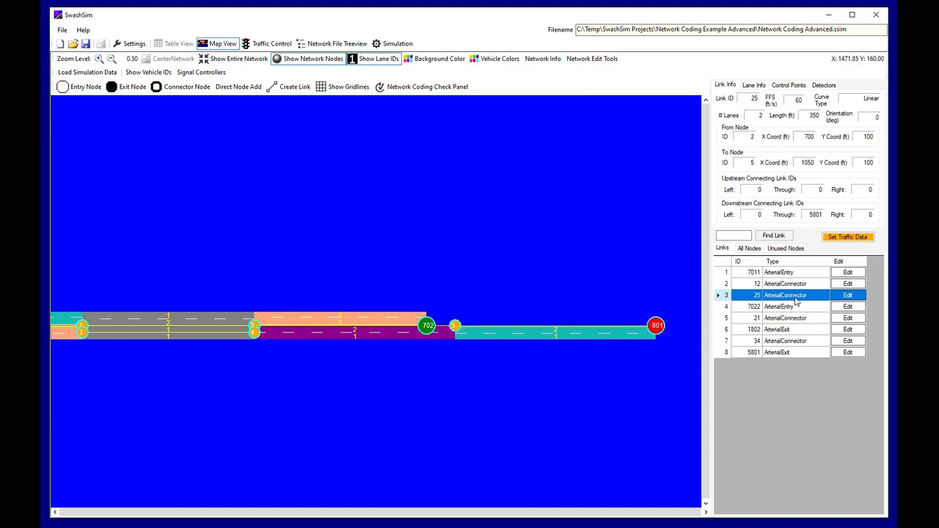
pyautogui.click(599, 334)
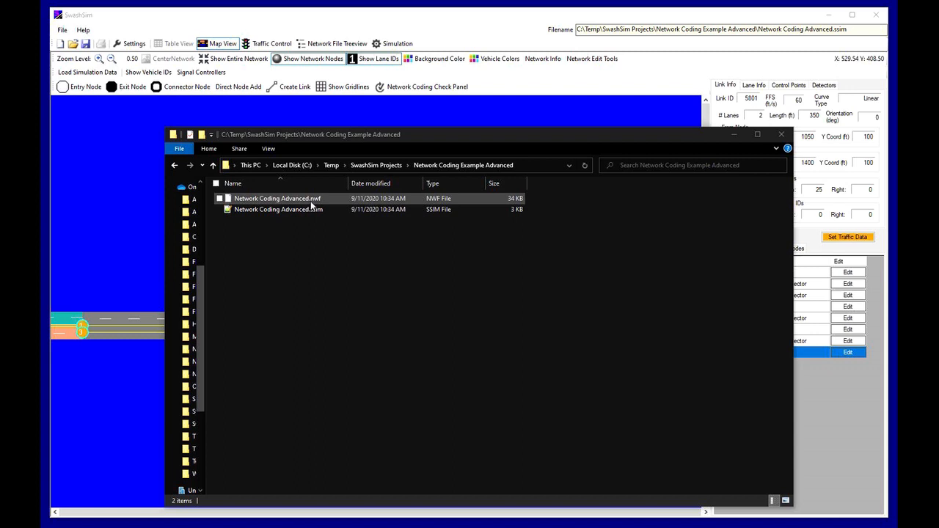
# Step: Save the SwashSim project twice, checking the files in its Network Coding Example Advanced folder in File Explorer after each save
pyautogui.click(322, 27)
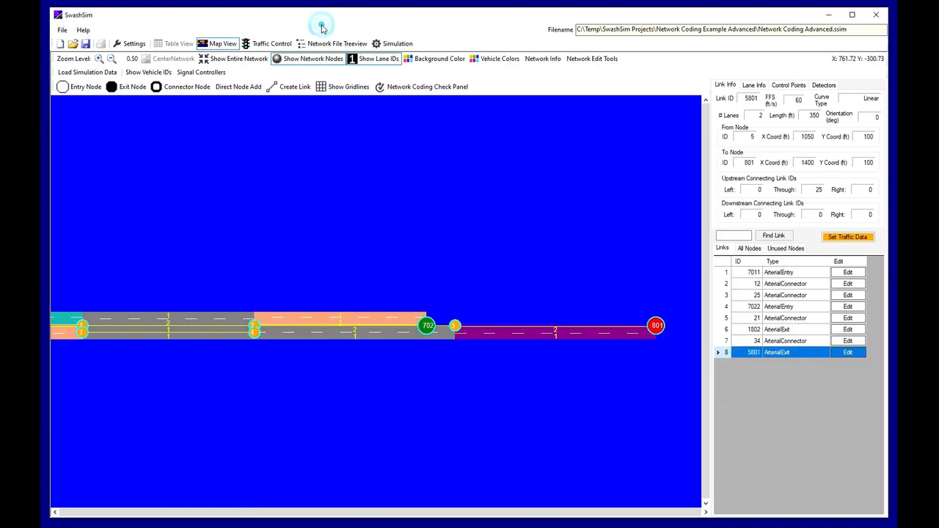
pyautogui.click(86, 46)
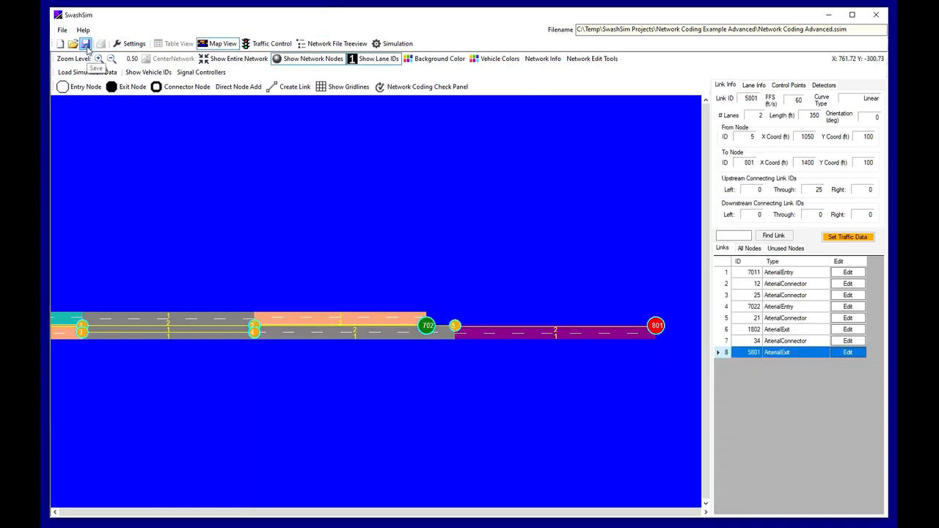
pyautogui.click(124, 526)
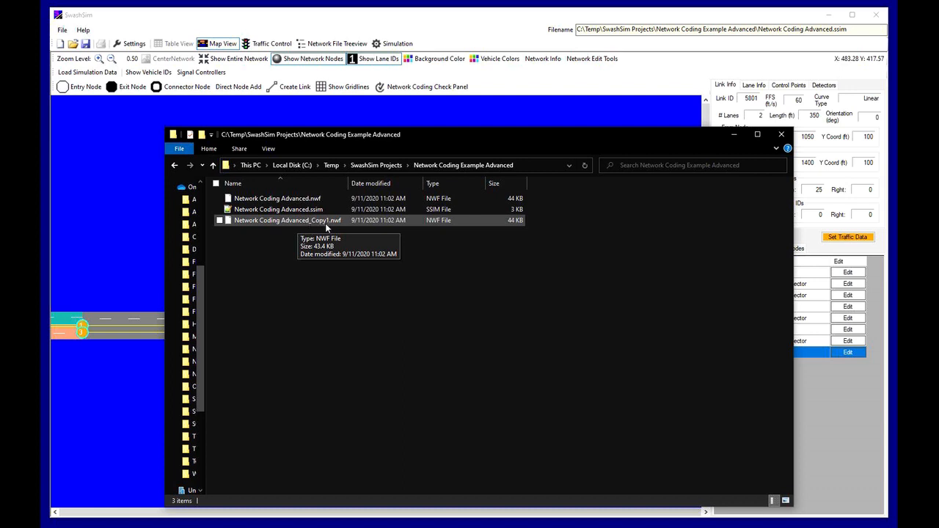
pyautogui.click(126, 209)
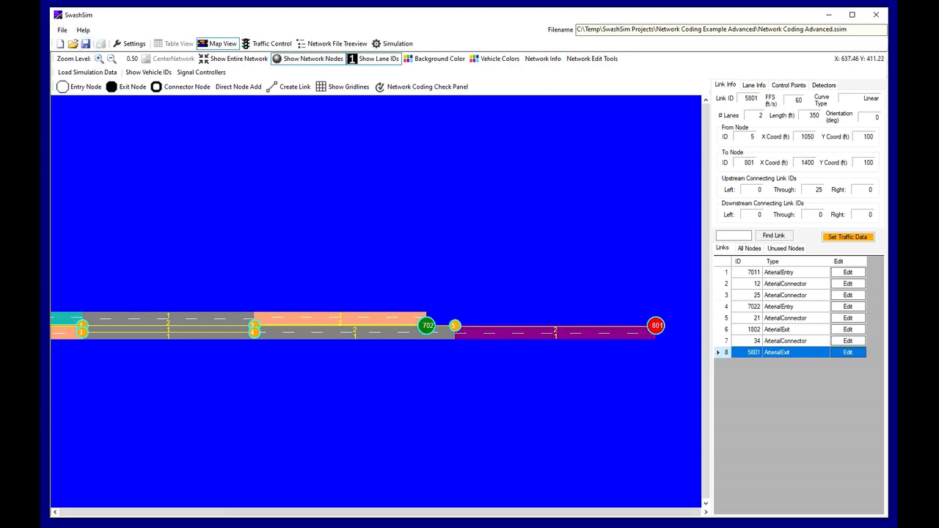
pyautogui.hotkey('alt', 'Tab')
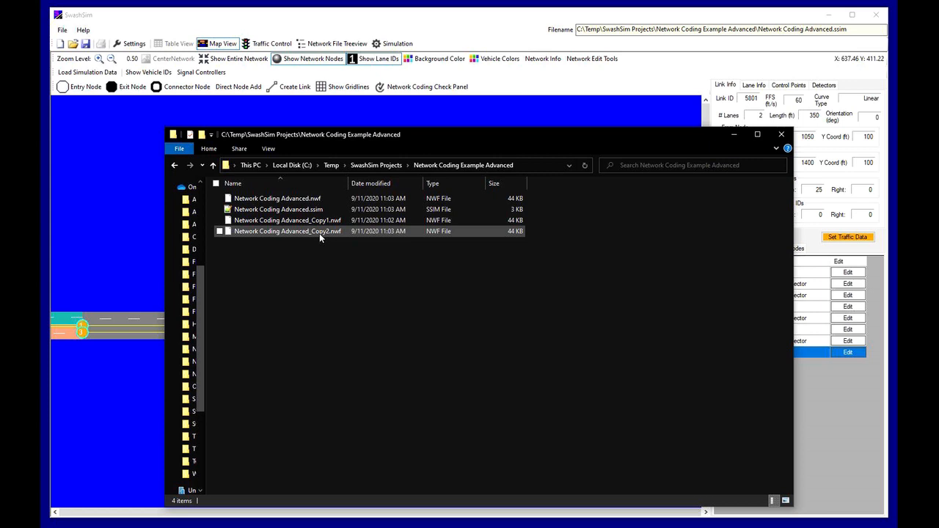